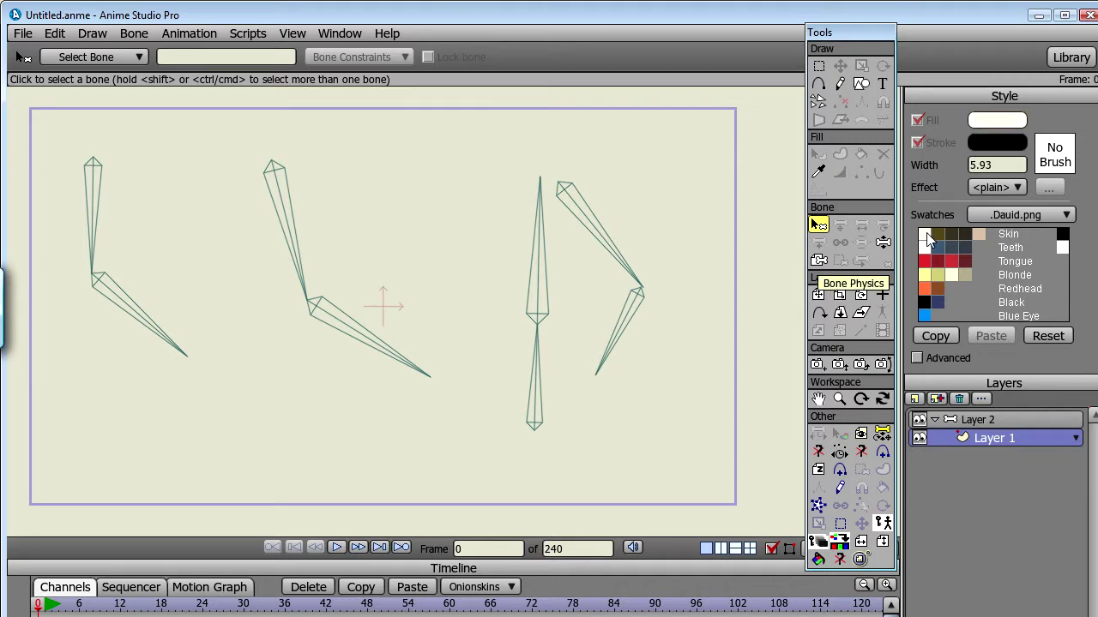
Step: Pick the dark brown stroke swatch and create an Instant Limb on the second bone pair with 0.15 radii and line width 4
{"action": "left_click", "coordinate": [953, 234]}
{"action": "left_click", "coordinate": [338, 324]}
{"action": "left_click", "coordinate": [255, 34]}
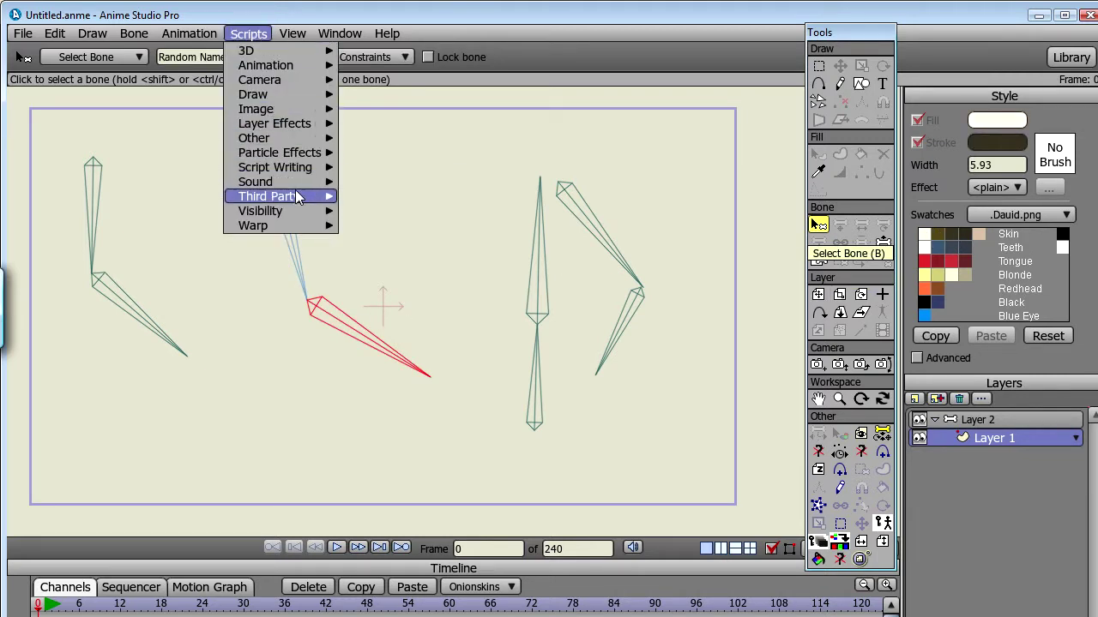
{"action": "mouse_move", "coordinate": [272, 196]}
{"action": "left_click", "coordinate": [411, 462]}
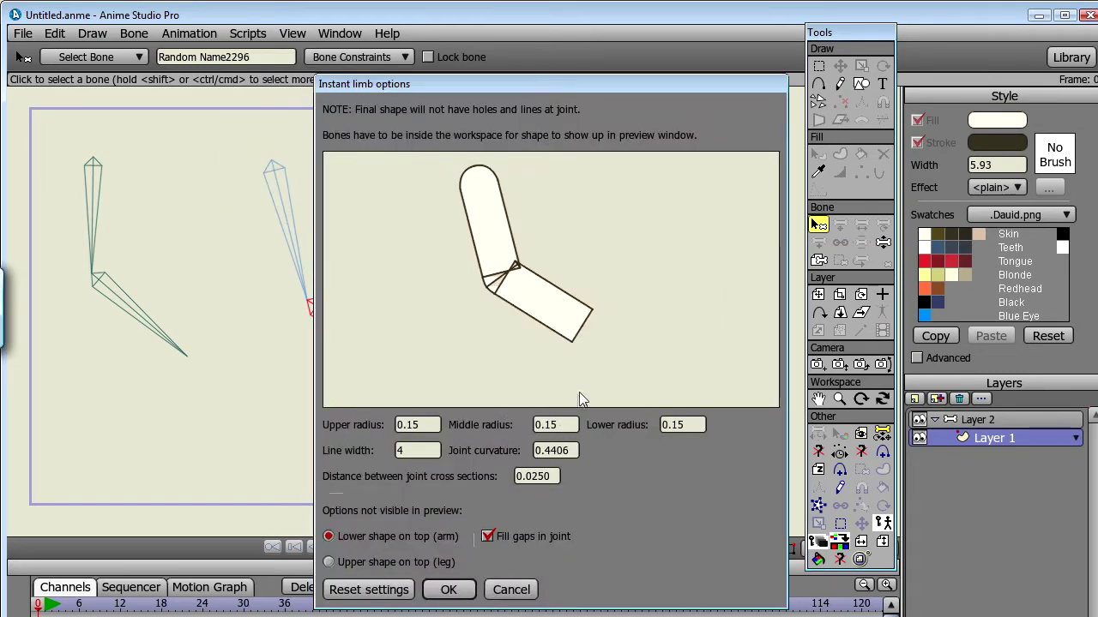
{"action": "left_click", "coordinate": [449, 590]}
Step: Bend the new limb upward with Manipulate Bones and render a preview of its joint
{"action": "left_click", "coordinate": [881, 242]}
{"action": "left_click_drag", "start_coordinate": [403, 353], "coordinate": [398, 293]}
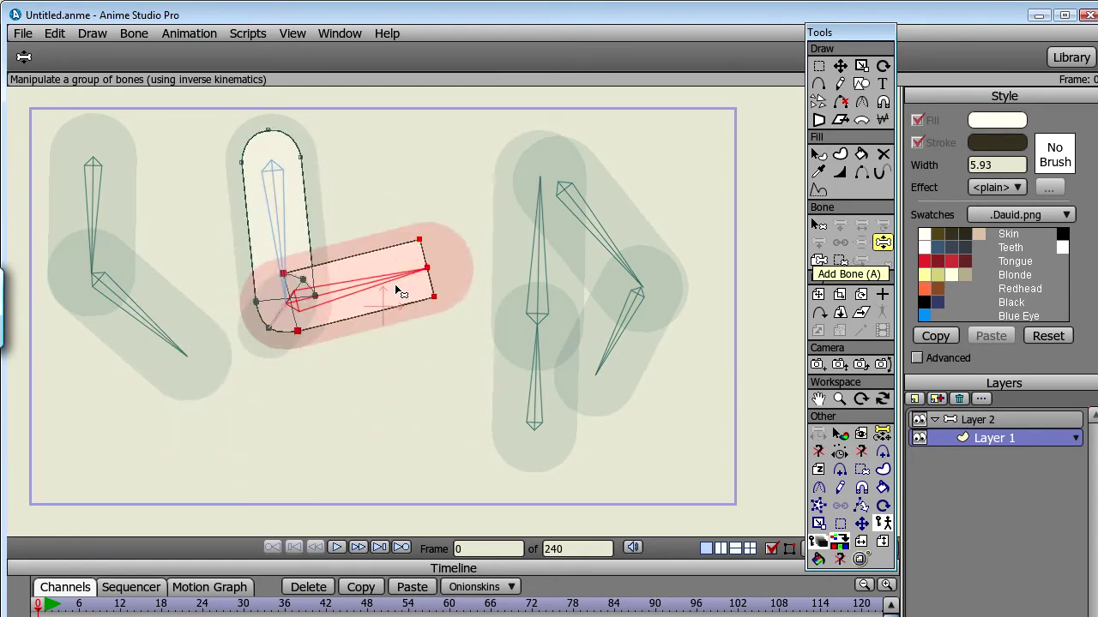
{"action": "key", "text": "ctrl+r"}
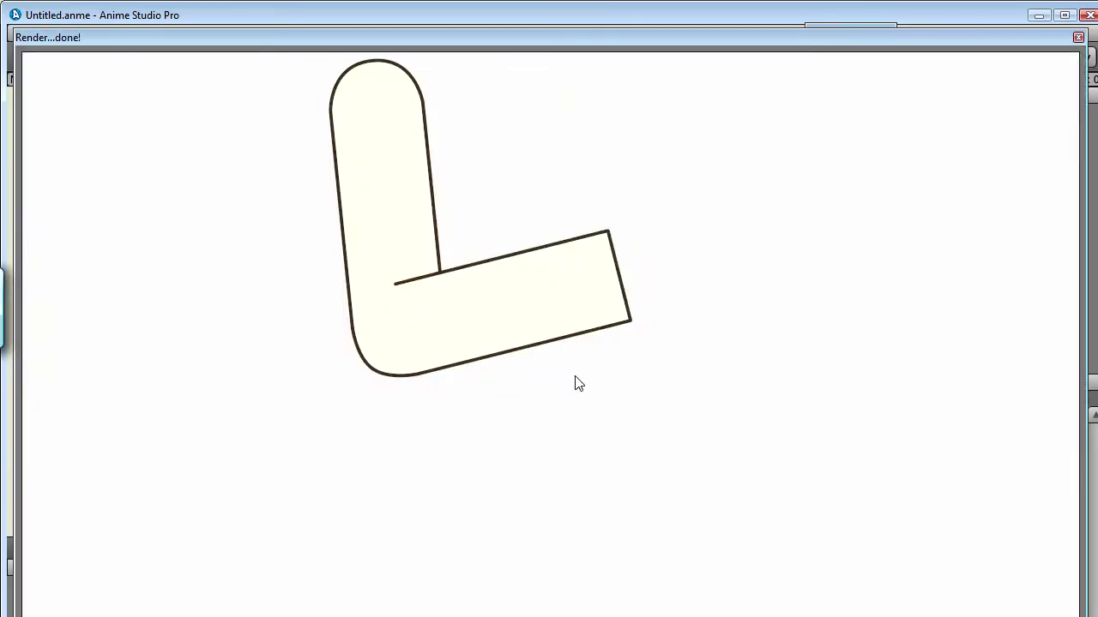
{"action": "left_click", "coordinate": [1078, 37]}
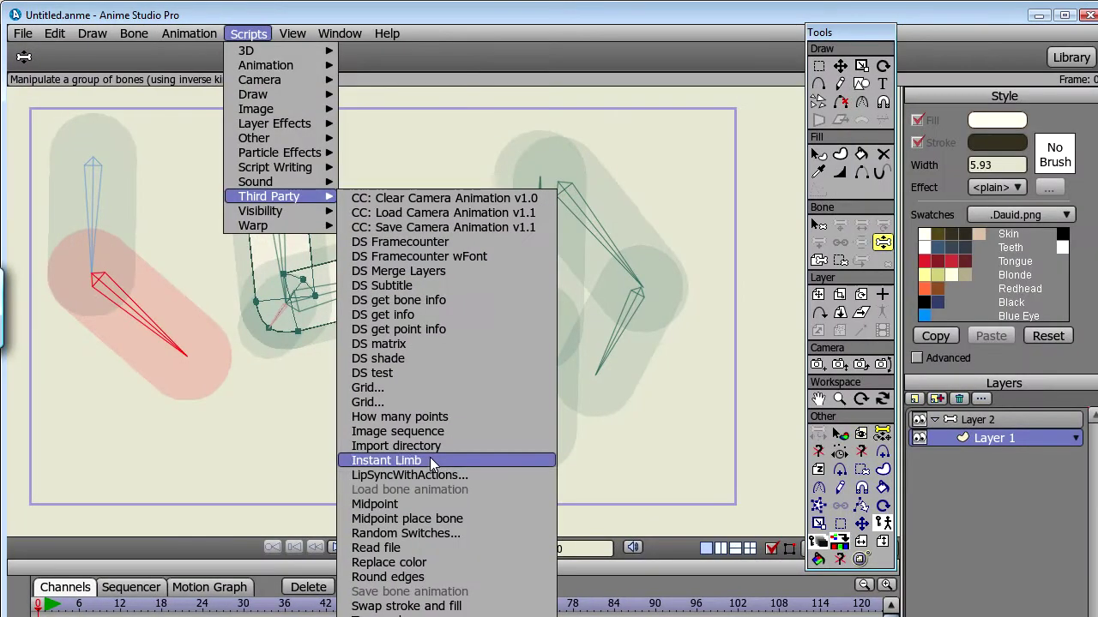
Step: Run the Instant Limb script on the leftmost bone pair and set the upper radius to 0.18
{"action": "left_click", "coordinate": [430, 461]}
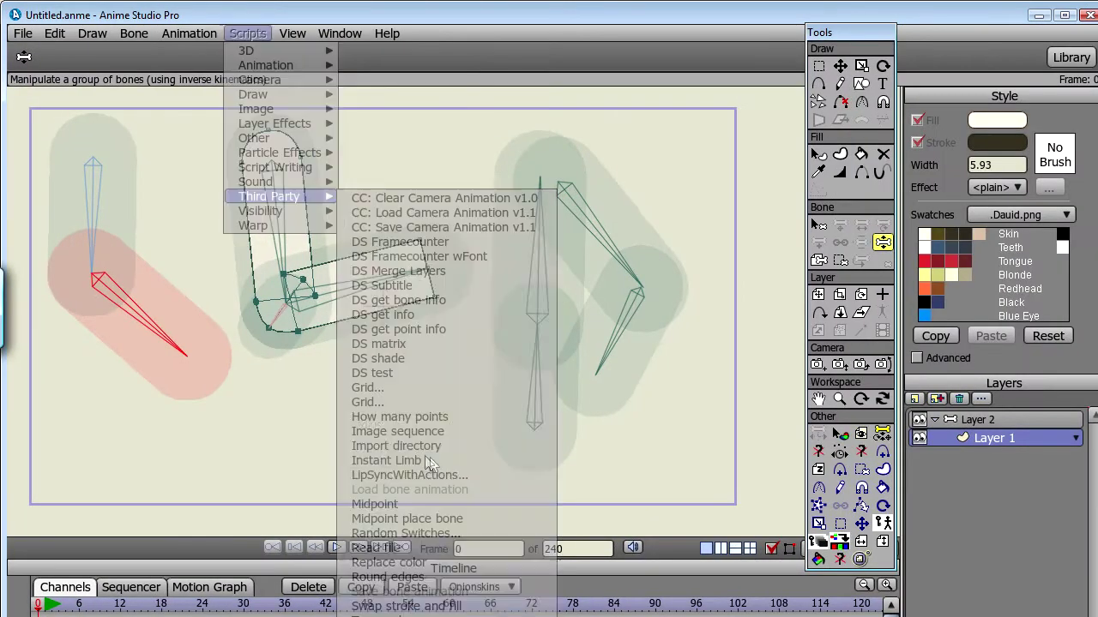
{"action": "scroll", "coordinate": [432, 423], "scroll_direction": "up", "scroll_amount": 8}
{"action": "scroll", "coordinate": [432, 423], "scroll_direction": "down", "scroll_amount": 7}
{"action": "scroll", "coordinate": [433, 422], "scroll_direction": "up", "scroll_amount": 5}
{"action": "scroll", "coordinate": [432, 423], "scroll_direction": "down", "scroll_amount": 4}
Step: Set the limb's middle radius to 0.13 and its lower radius to 0.11
{"action": "left_click", "coordinate": [562, 426]}
{"action": "key", "text": "BackSpace"}
{"action": "type", "text": "6"}
{"action": "key", "text": "BackSpace"}
{"action": "type", "text": "3"}
{"action": "left_click", "coordinate": [687, 426]}
{"action": "key", "text": "BackSpace"}
{"action": "type", "text": "2"}
{"action": "key", "text": "BackSpace"}
{"action": "type", "text": "11"}
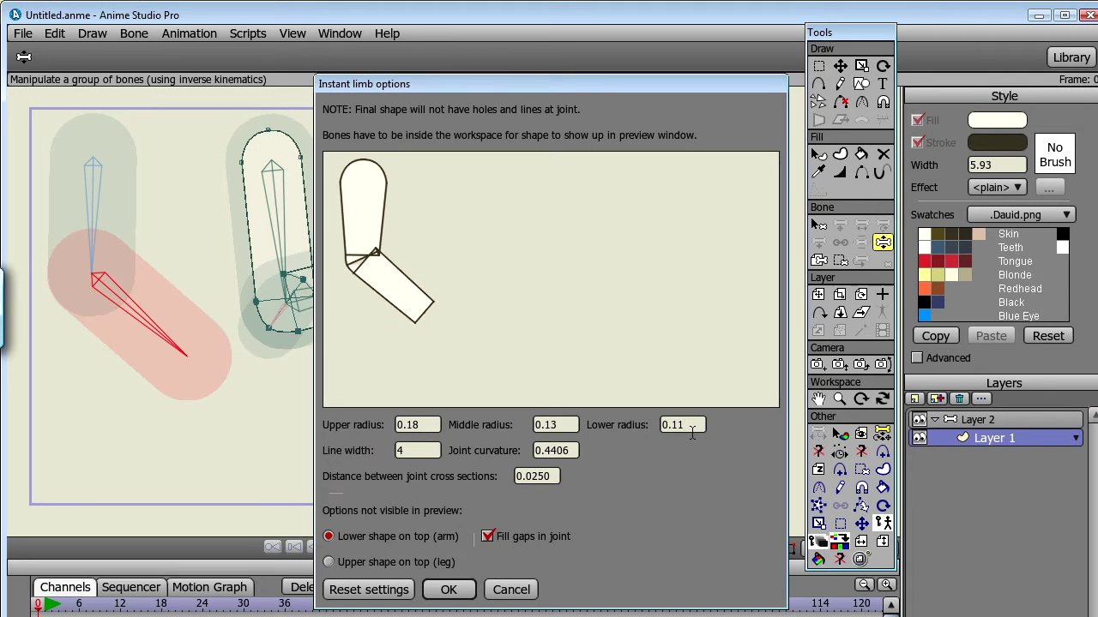
Step: Set the limb's line width to 7
{"action": "double_click", "coordinate": [421, 446]}
{"action": "type", "text": "10"}
{"action": "key", "text": "BackSpace"}
{"action": "key", "text": "BackSpace"}
{"action": "type", "text": "7"}
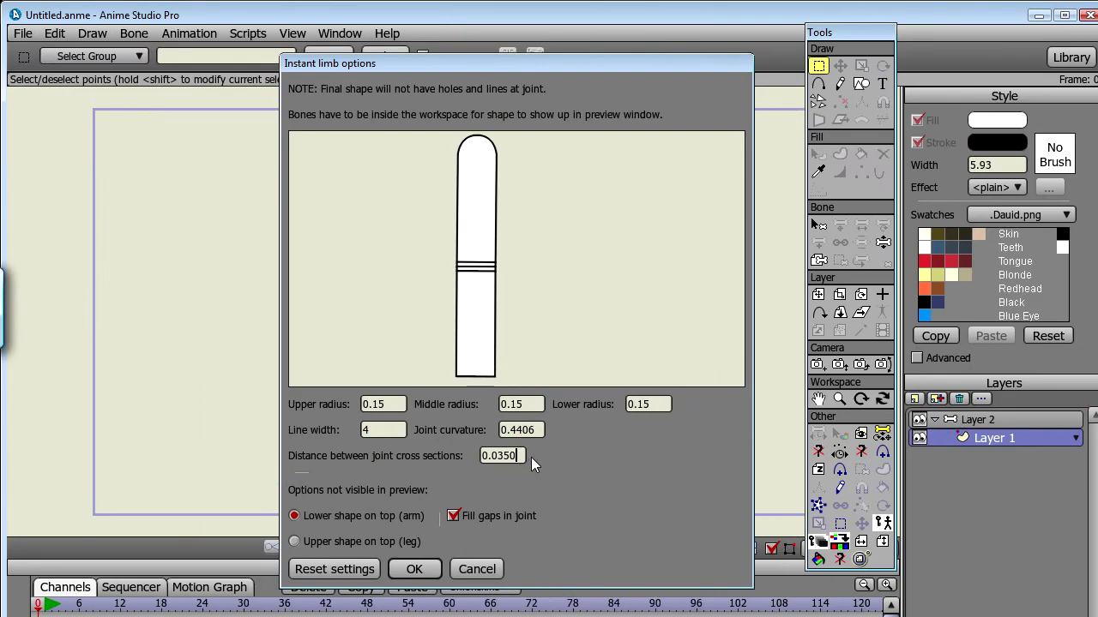
Step: Adjust the joint settings against the preview, setting joint curvature to 0.90 and the distance between joint cross sections to 0
{"action": "scroll", "coordinate": [520, 455], "scroll_direction": "up", "scroll_amount": 10}
{"action": "scroll", "coordinate": [519, 456], "scroll_direction": "down", "scroll_amount": 14}
{"action": "scroll", "coordinate": [516, 455], "scroll_direction": "up", "scroll_amount": 14}
{"action": "scroll", "coordinate": [515, 455], "scroll_direction": "up", "scroll_amount": 10}
{"action": "scroll", "coordinate": [515, 455], "scroll_direction": "down", "scroll_amount": 20}
{"action": "scroll", "coordinate": [513, 455], "scroll_direction": "down", "scroll_amount": 4}
{"action": "scroll", "coordinate": [511, 455], "scroll_direction": "up", "scroll_amount": 5}
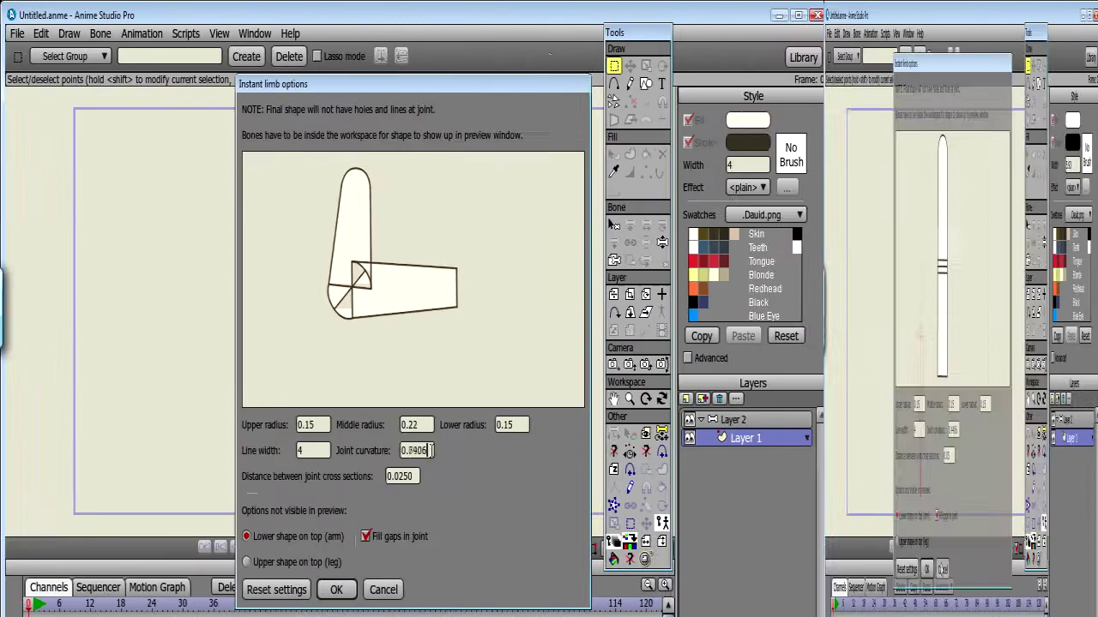
{"action": "scroll", "coordinate": [571, 451], "scroll_direction": "up", "scroll_amount": 4}
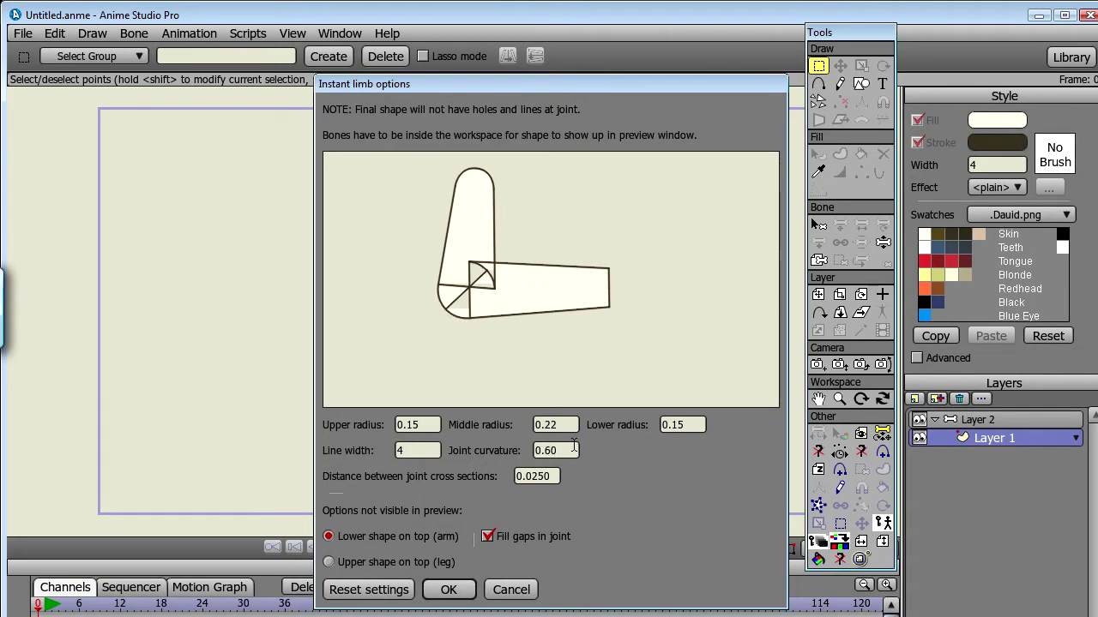
{"action": "scroll", "coordinate": [573, 447], "scroll_direction": "down", "scroll_amount": 4}
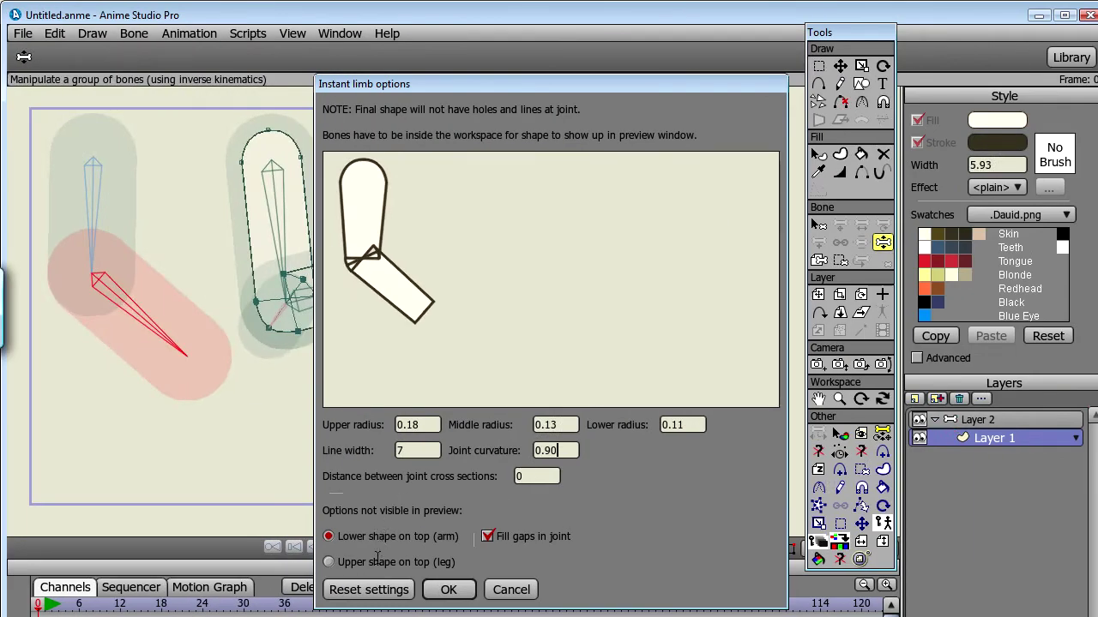
Step: Keep the lower shape on top (arm), toggle the joint gap filling and create the leftmost limb
{"action": "left_click", "coordinate": [378, 561]}
{"action": "left_click", "coordinate": [384, 537]}
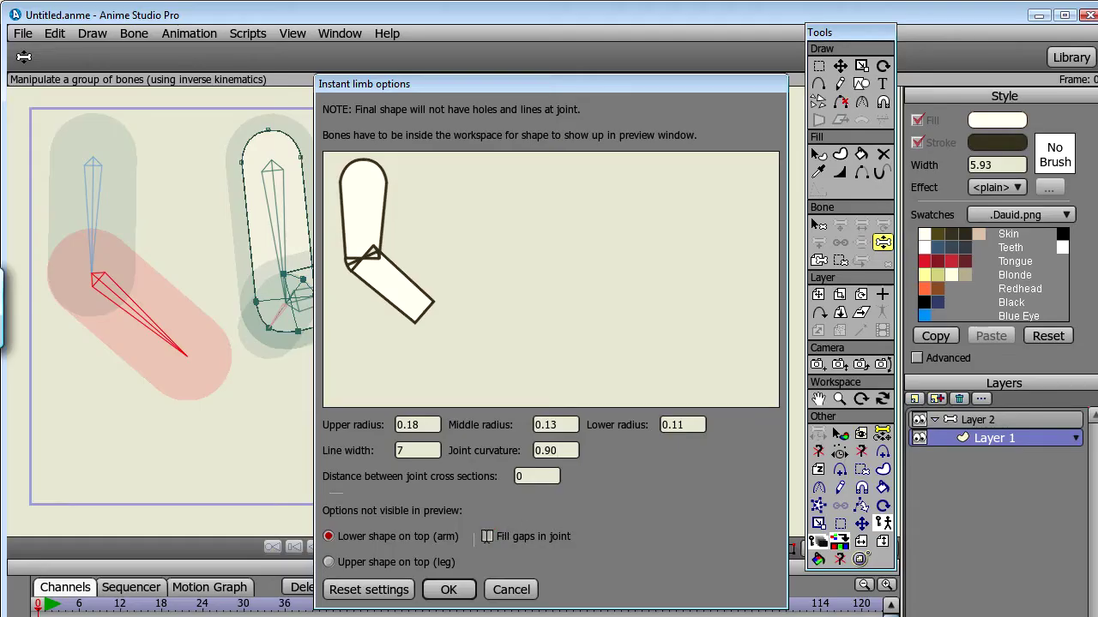
{"action": "left_click", "coordinate": [487, 536]}
{"action": "left_click", "coordinate": [450, 589]}
Step: Examine the stroke ends and outer curve points at the leftmost limb's joint up close
{"action": "left_click_drag", "start_coordinate": [143, 272], "coordinate": [387, 268]}
{"action": "scroll", "coordinate": [387, 268], "scroll_direction": "up", "scroll_amount": 5}
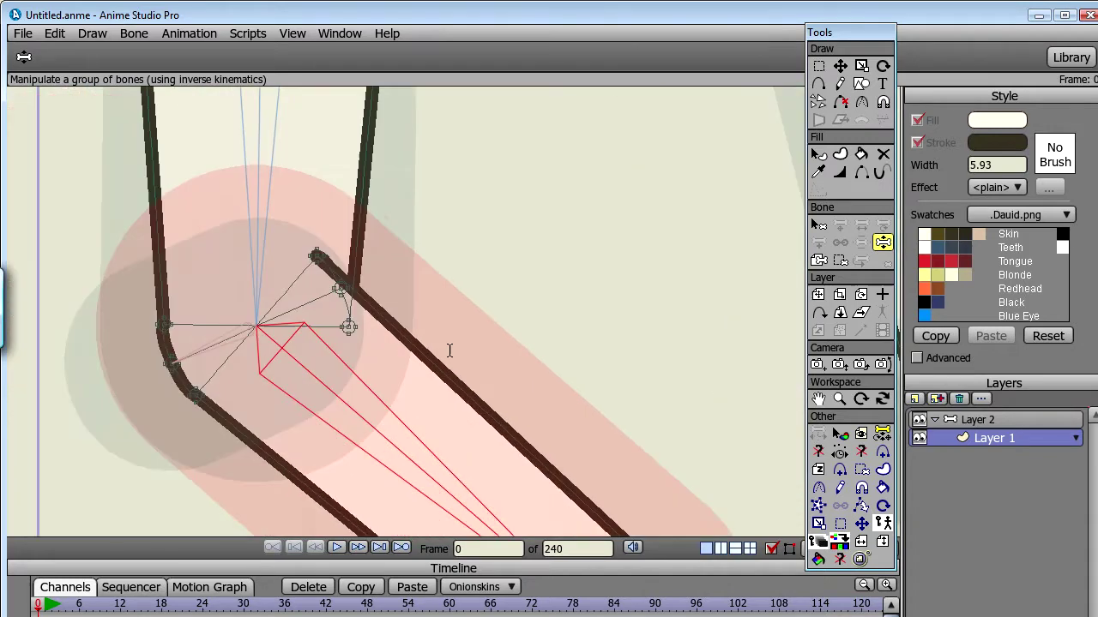
{"action": "left_click_drag", "start_coordinate": [234, 273], "coordinate": [644, 348]}
{"action": "scroll", "coordinate": [581, 331], "scroll_direction": "up", "scroll_amount": 3}
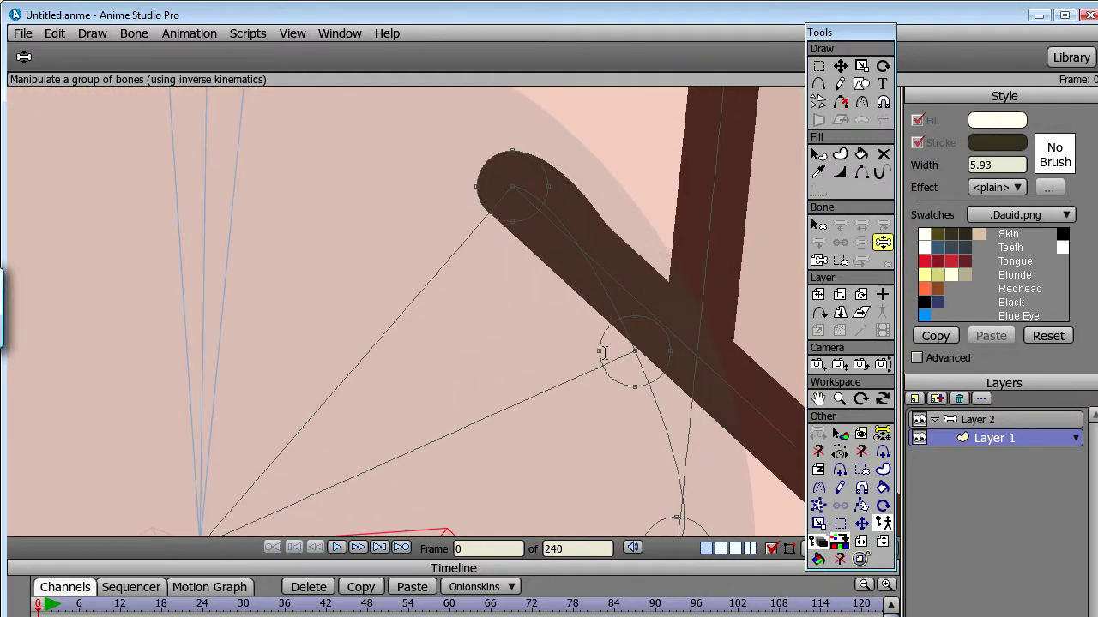
{"action": "left_click_drag", "start_coordinate": [476, 380], "coordinate": [761, 184]}
{"action": "mouse_move", "coordinate": [299, 365]}
{"action": "left_mouse_down"}
{"action": "mouse_move", "coordinate": [534, 280]}
{"action": "mouse_move", "coordinate": [574, 236]}
{"action": "left_mouse_up"}
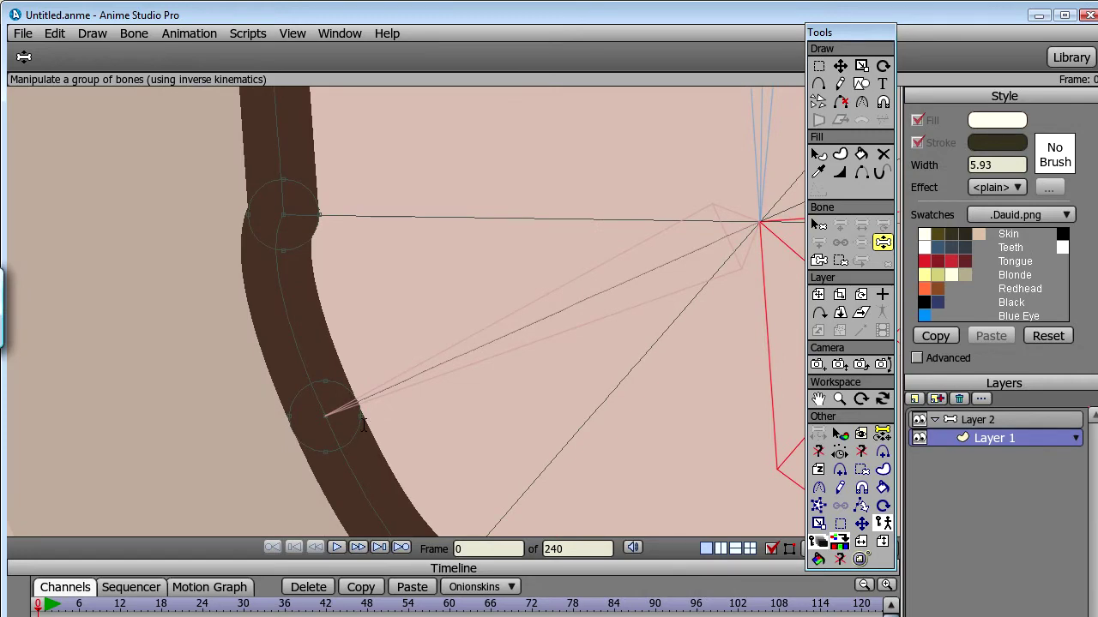
{"action": "scroll", "coordinate": [437, 296], "scroll_direction": "down", "scroll_amount": 6}
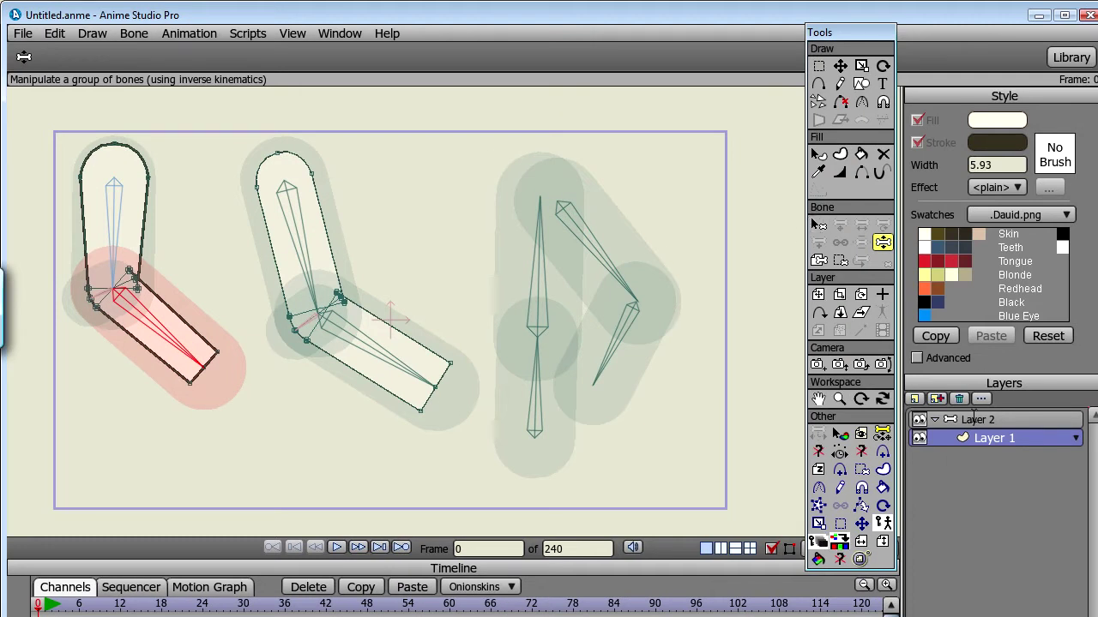
Step: On Layer 2, unparent the upper bone of the rightmost pair from the neighbouring vertical bone
{"action": "left_click", "coordinate": [978, 419]}
{"action": "left_click", "coordinate": [818, 225]}
{"action": "left_click", "coordinate": [601, 253]}
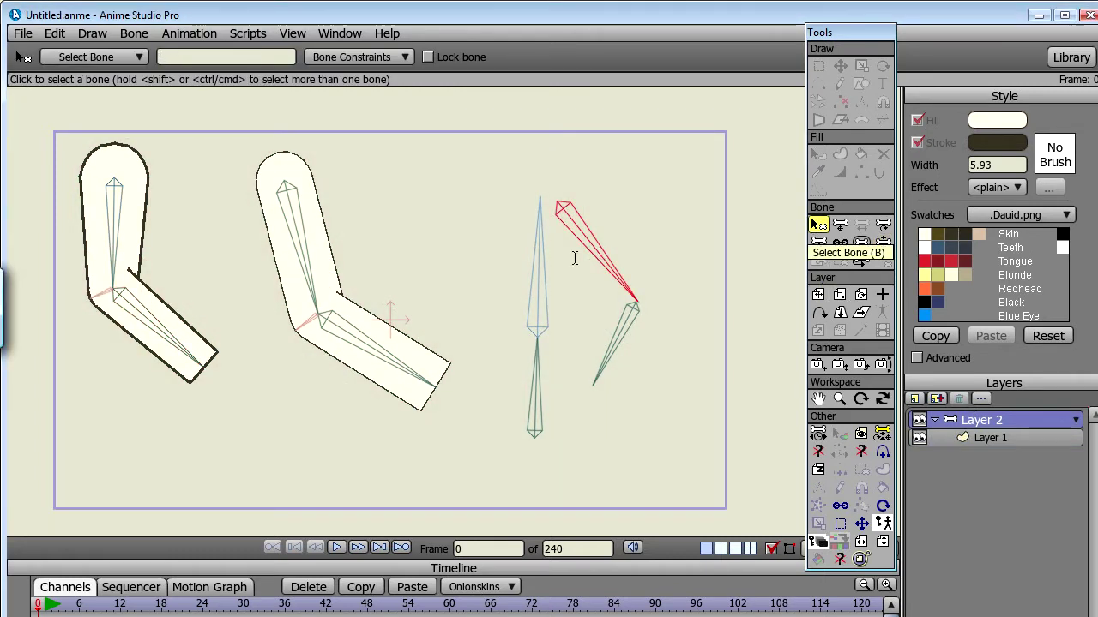
{"action": "key", "text": "p"}
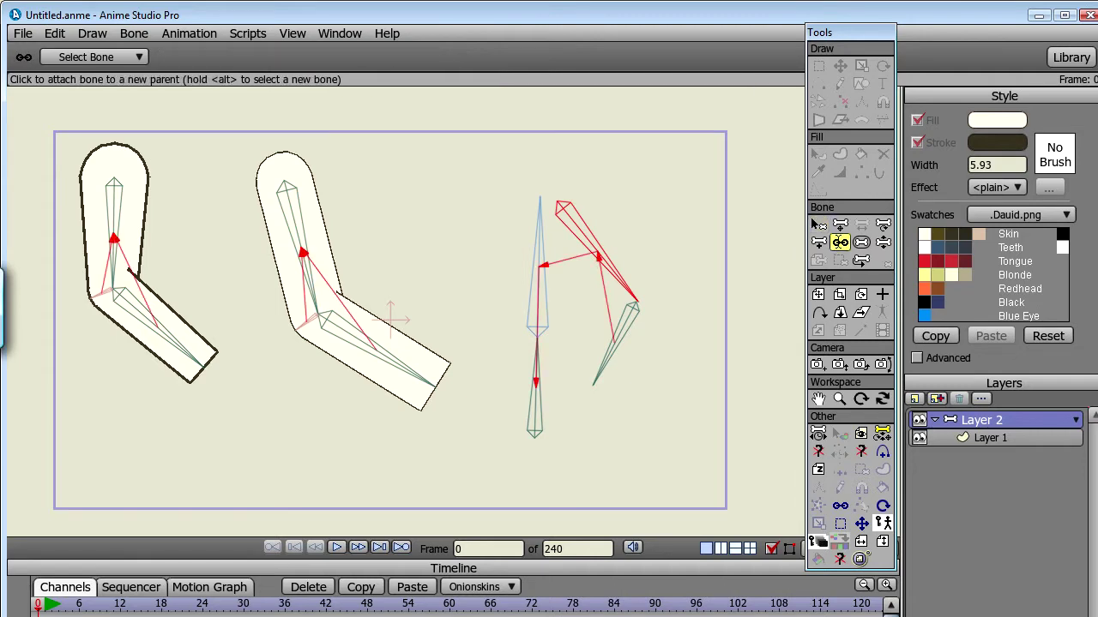
{"action": "left_click", "coordinate": [604, 188]}
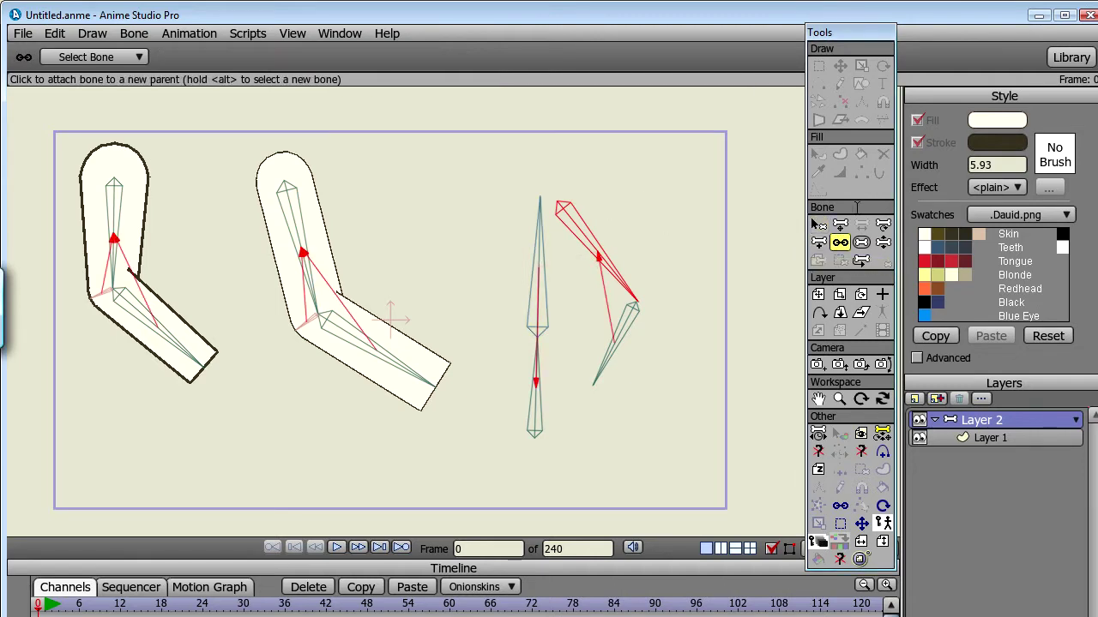
{"action": "left_click", "coordinate": [818, 224]}
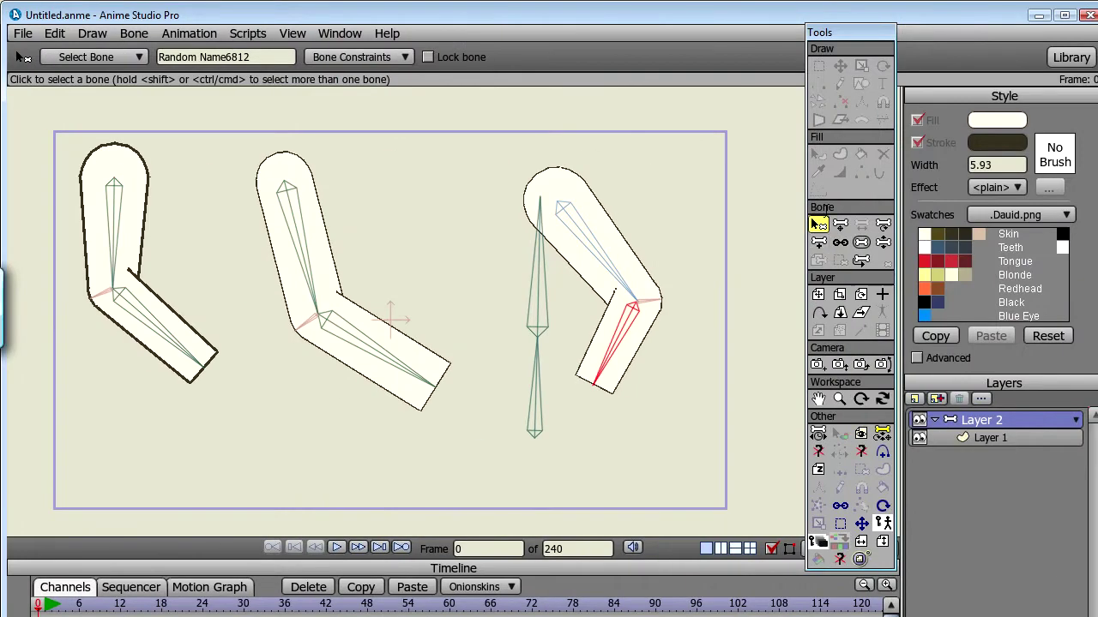
{"action": "left_click", "coordinate": [759, 237]}
Step: Add a lower bone from the tip of the new upper bone and move it down and away from its parent
{"action": "left_click", "coordinate": [840, 242]}
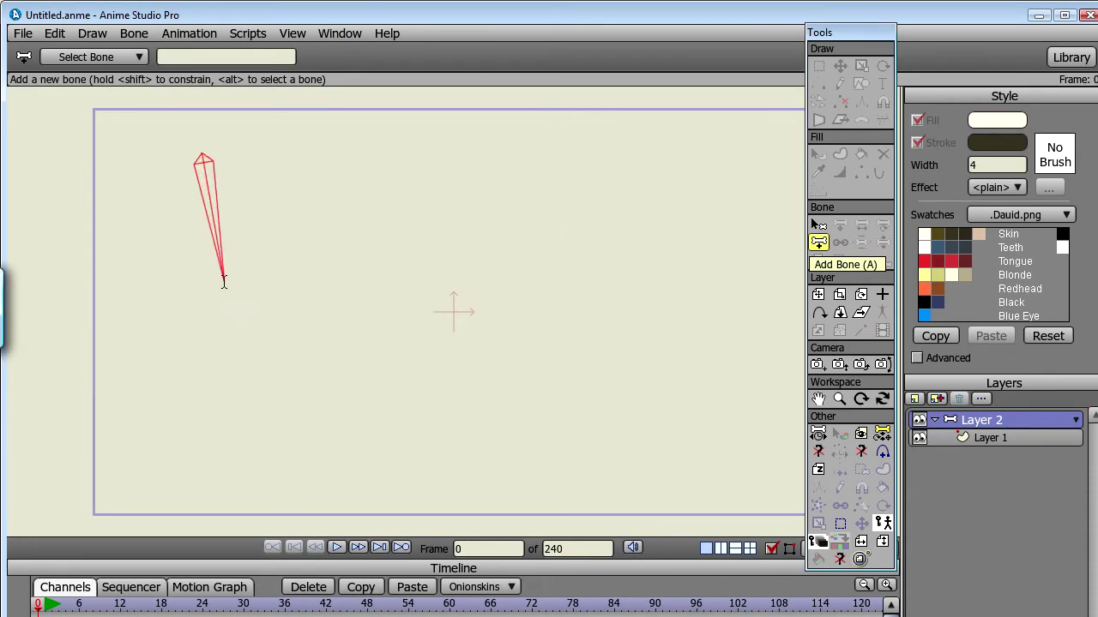
{"action": "left_click_drag", "start_coordinate": [226, 284], "coordinate": [390, 319]}
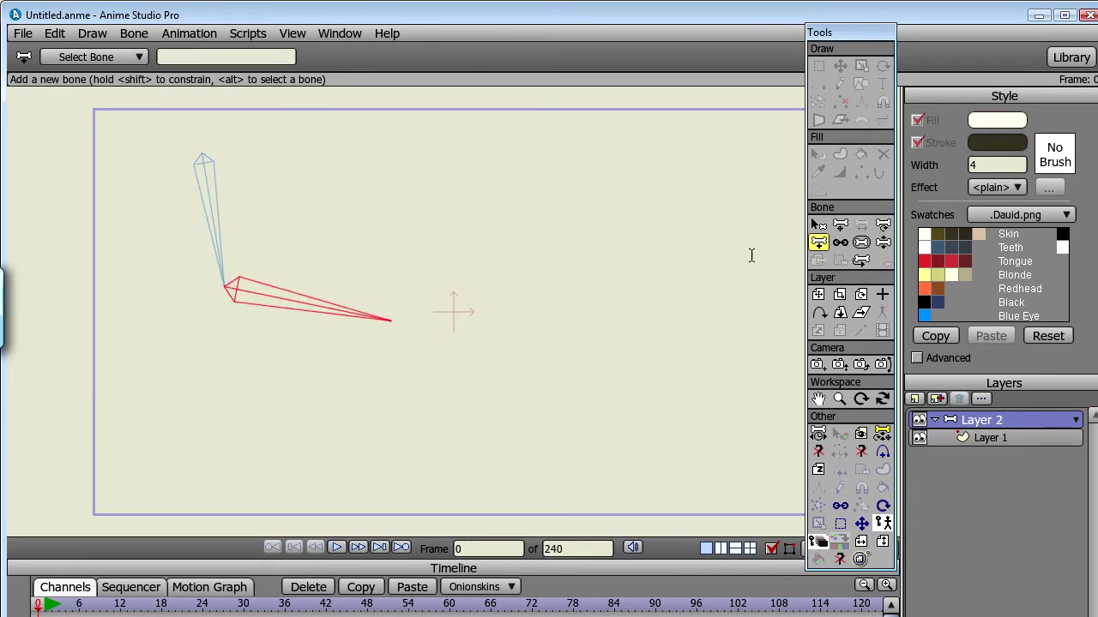
{"action": "left_click", "coordinate": [840, 224]}
{"action": "left_click_drag", "start_coordinate": [235, 287], "coordinate": [480, 377]}
Step: Activate Layer 1 and test the limb's movement by manipulating the separated lower bone
{"action": "left_click", "coordinate": [1004, 438]}
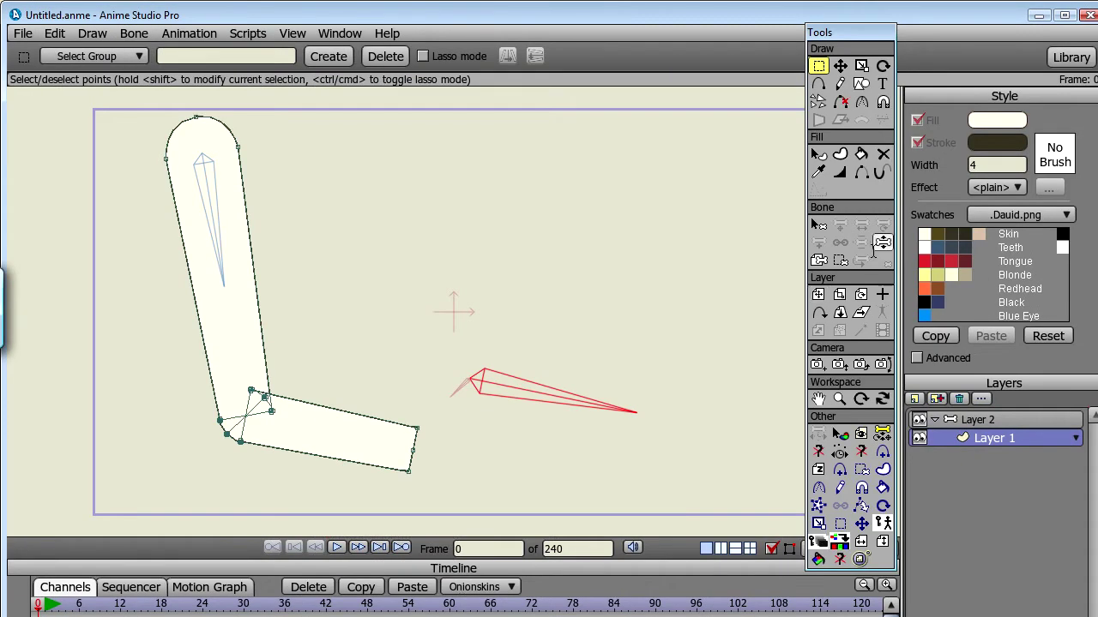
{"action": "left_click", "coordinate": [881, 243]}
{"action": "left_click_drag", "start_coordinate": [596, 415], "coordinate": [620, 411]}
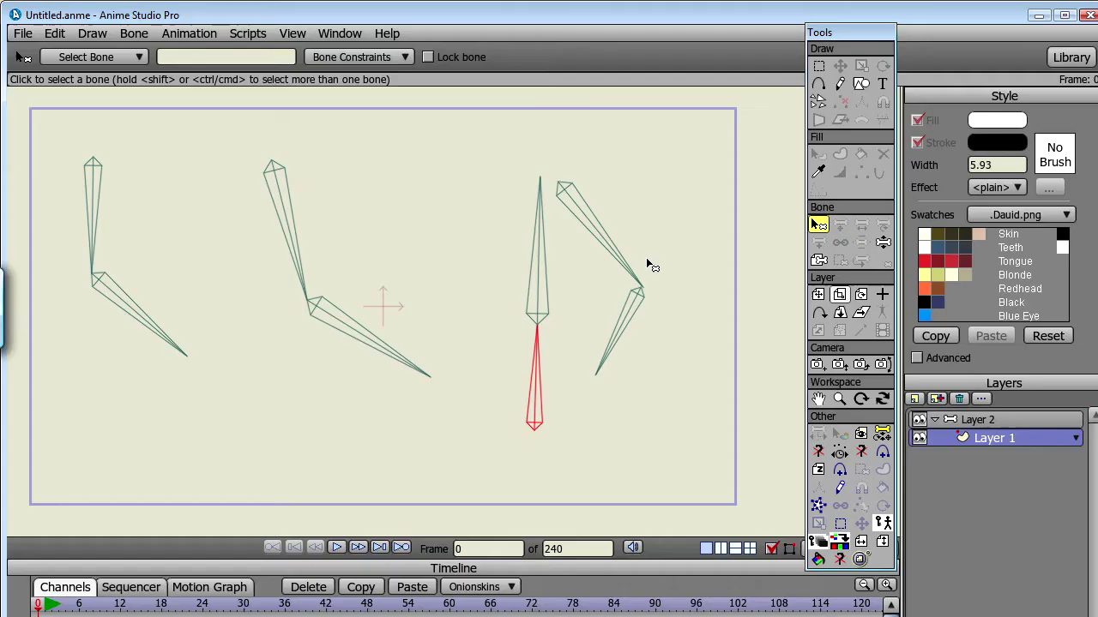
Step: Choose the dark brown stroke swatch and generate an Instant Limb on the second bone pair, keeping all radii at 0.15
{"action": "left_click", "coordinate": [648, 262]}
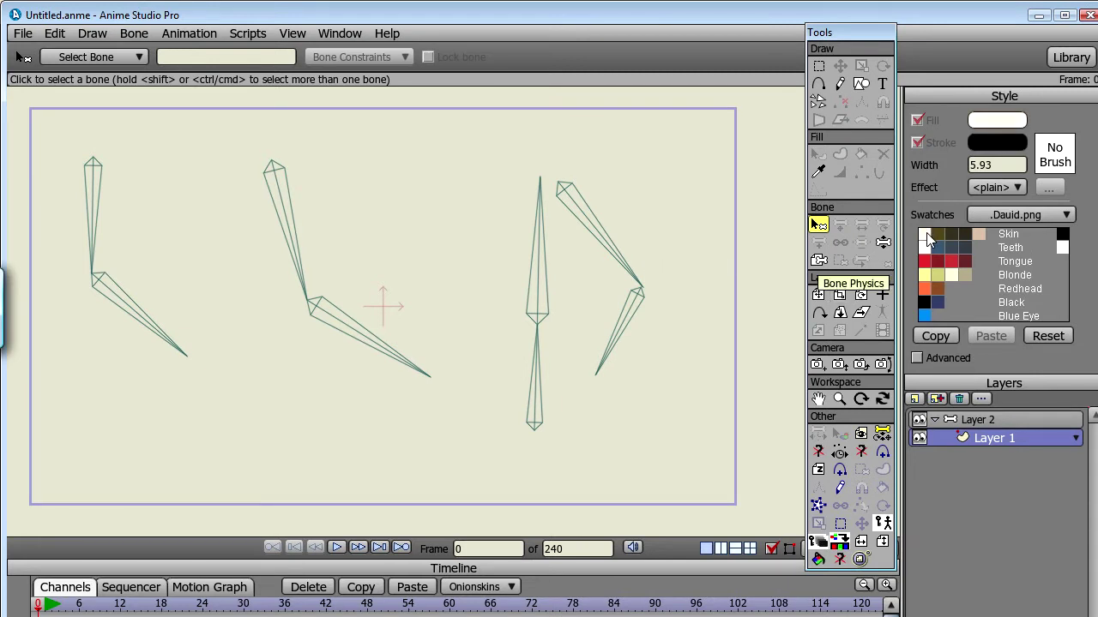
{"action": "left_click", "coordinate": [956, 241]}
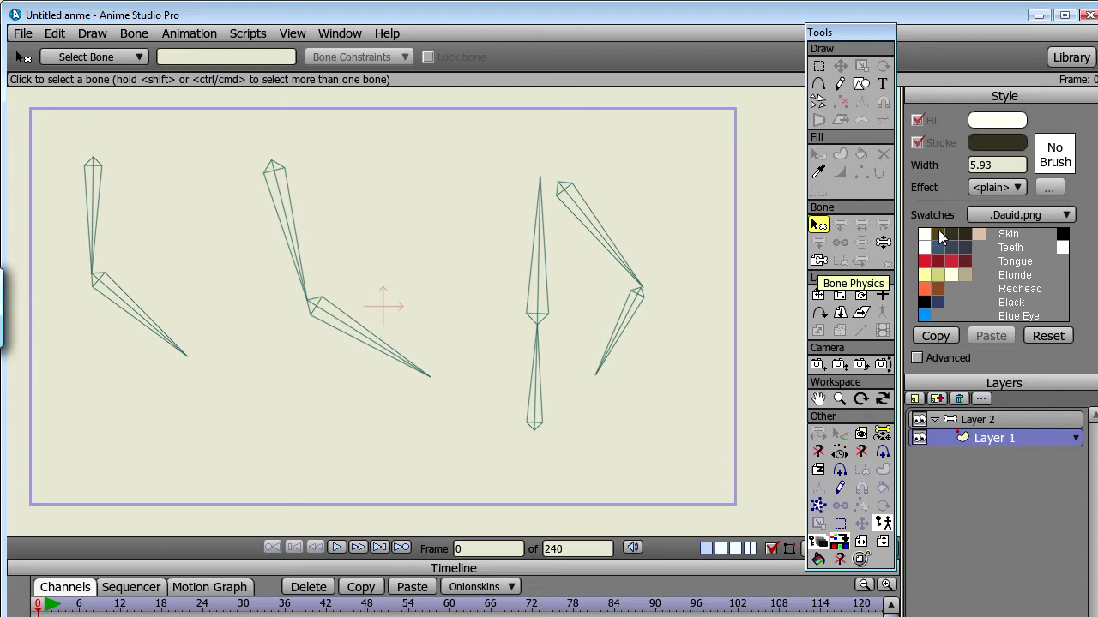
{"action": "left_click", "coordinate": [337, 326]}
{"action": "left_click", "coordinate": [247, 33]}
{"action": "mouse_move", "coordinate": [269, 196]}
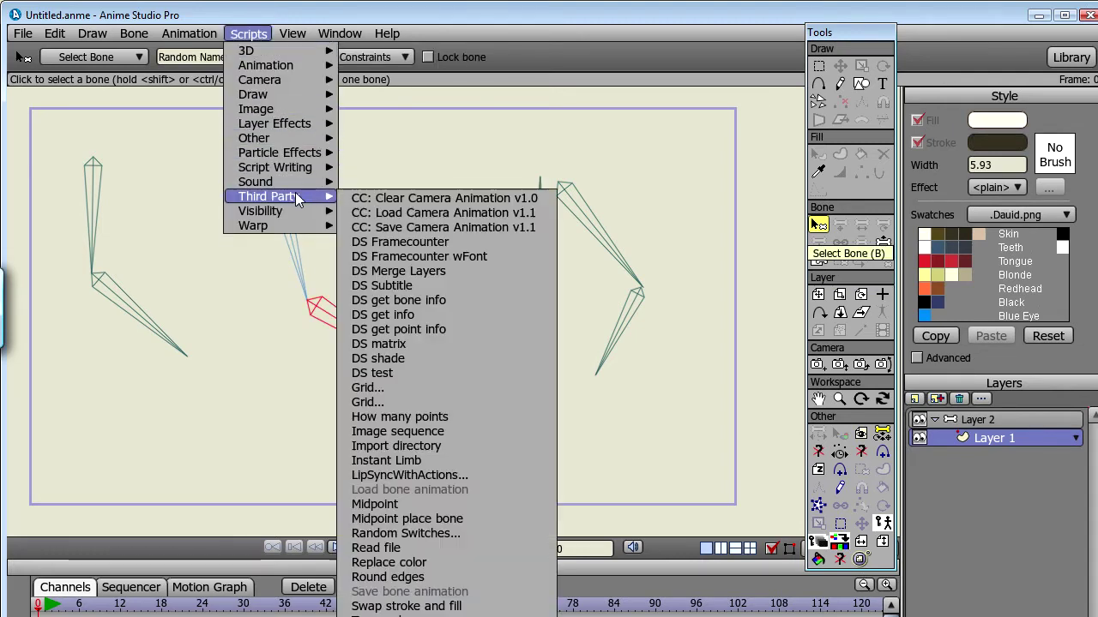
{"action": "left_click", "coordinate": [411, 461]}
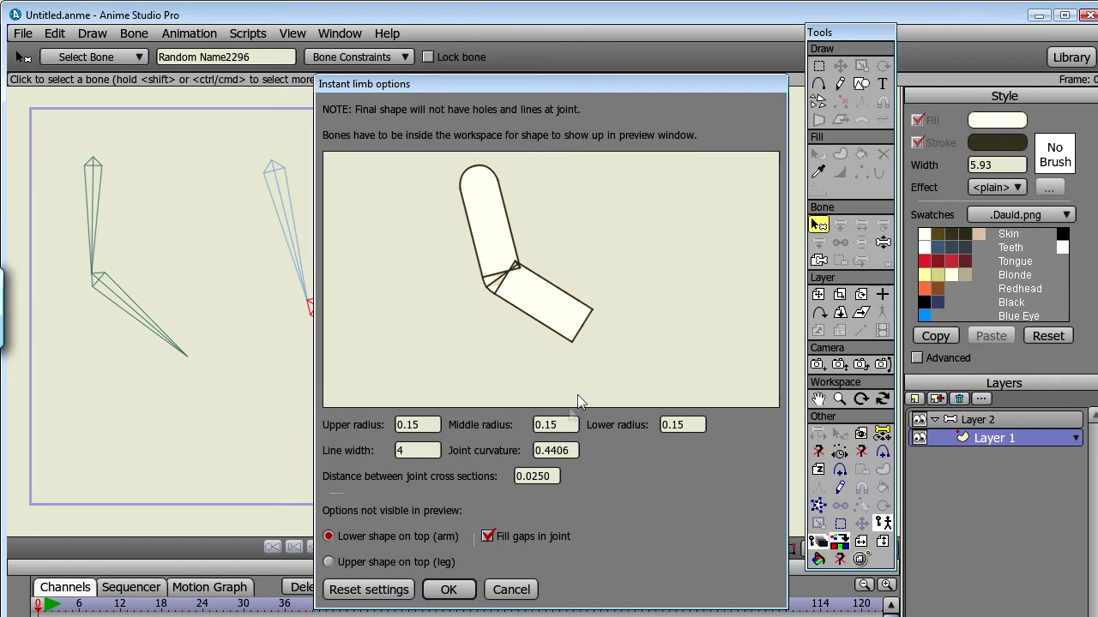
{"action": "left_click", "coordinate": [454, 598]}
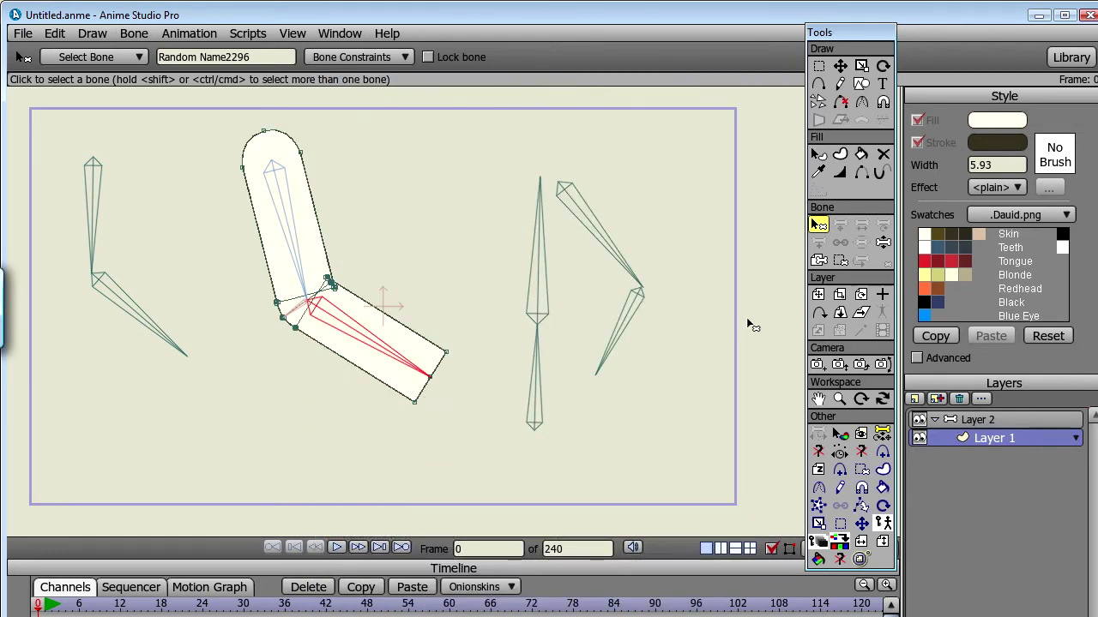
Step: Bend the second limb's lower bone upward with Manipulate Bones and preview the joint in a render
{"action": "left_click", "coordinate": [882, 242]}
{"action": "mouse_move", "coordinate": [448, 300]}
{"action": "left_mouse_down"}
{"action": "mouse_move", "coordinate": [419, 337]}
{"action": "mouse_move", "coordinate": [426, 256]}
{"action": "mouse_move", "coordinate": [334, 446]}
{"action": "mouse_move", "coordinate": [151, 307]}
{"action": "mouse_move", "coordinate": [309, 457]}
{"action": "mouse_move", "coordinate": [397, 293]}
{"action": "left_mouse_up"}
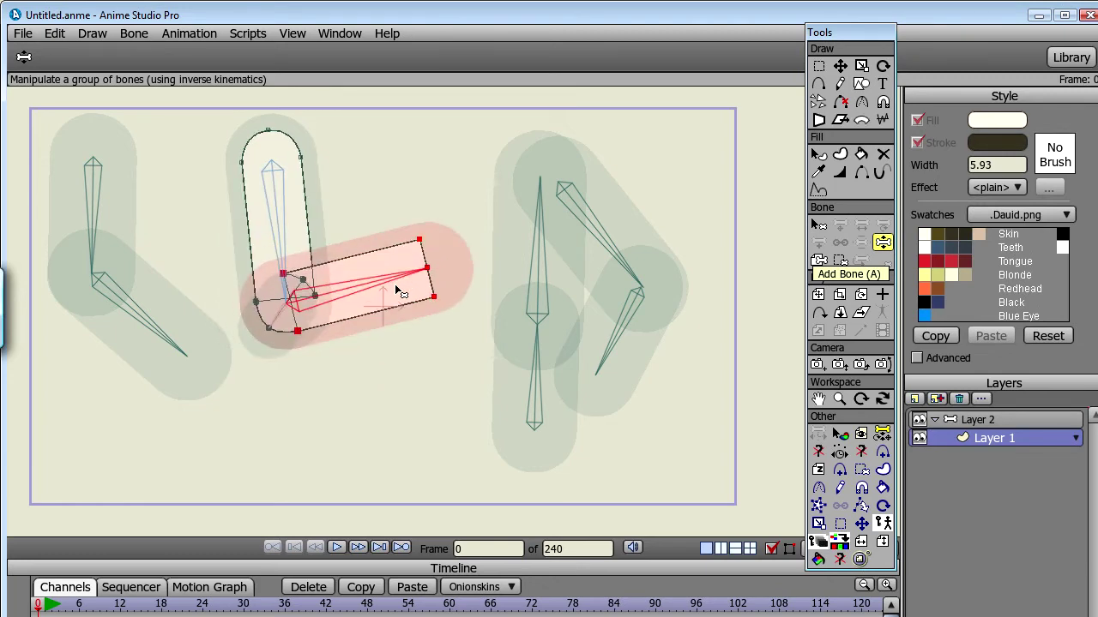
{"action": "key", "text": "ctrl+r"}
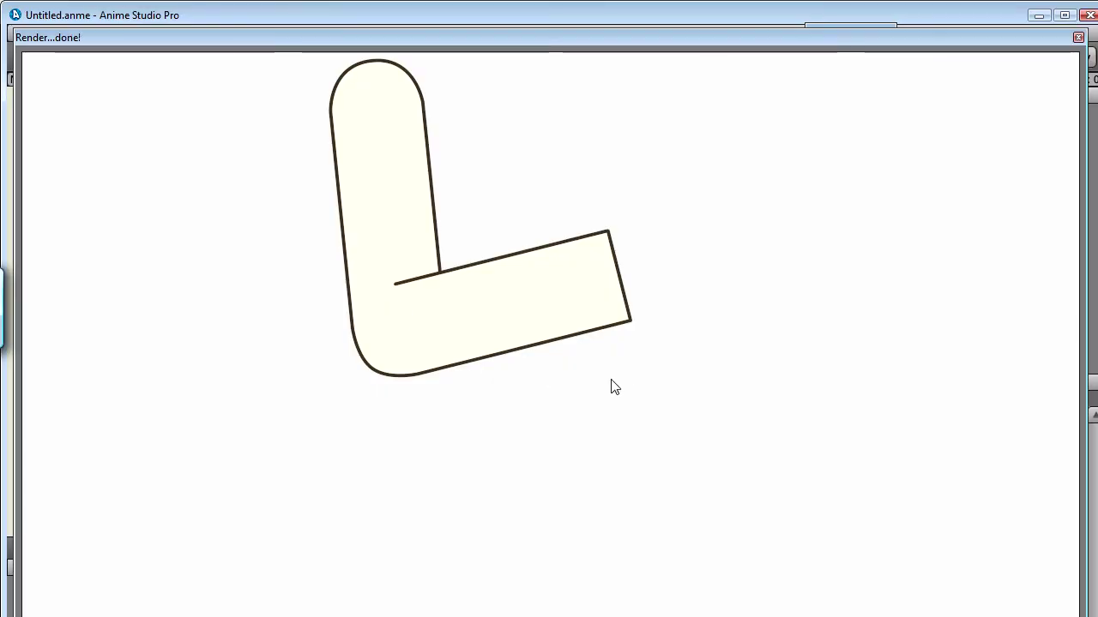
{"action": "left_click", "coordinate": [1078, 37]}
Step: Start Instant Limb for the leftmost bone pair and set the upper radius to 0.18
{"action": "left_click", "coordinate": [248, 33]}
{"action": "mouse_move", "coordinate": [269, 196]}
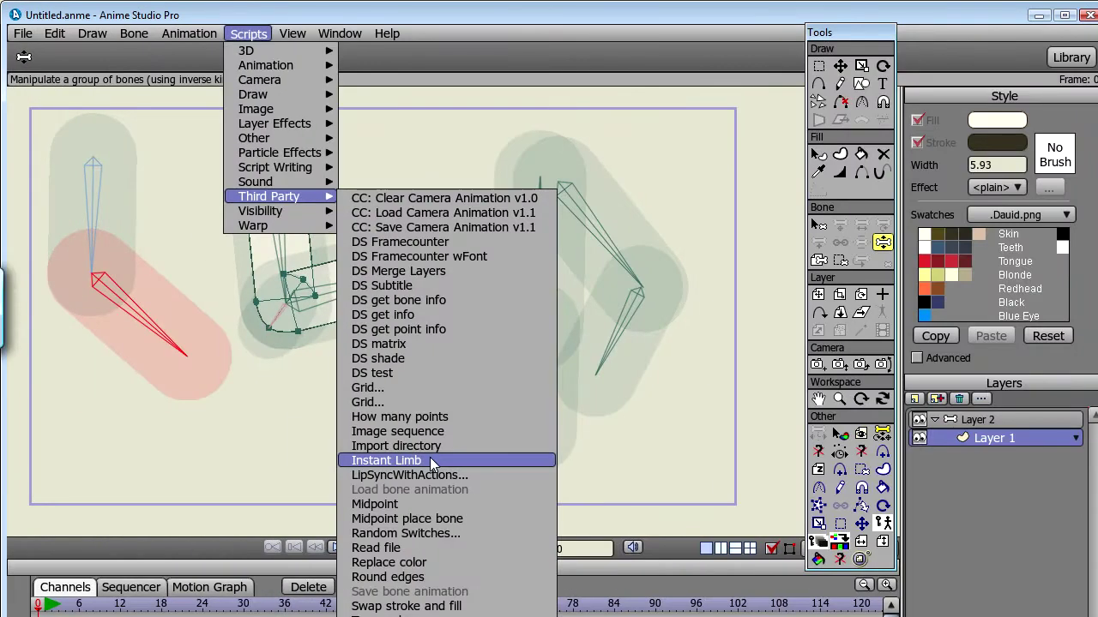
{"action": "left_click", "coordinate": [430, 460]}
{"action": "scroll", "coordinate": [433, 423], "scroll_direction": "up", "scroll_amount": 10}
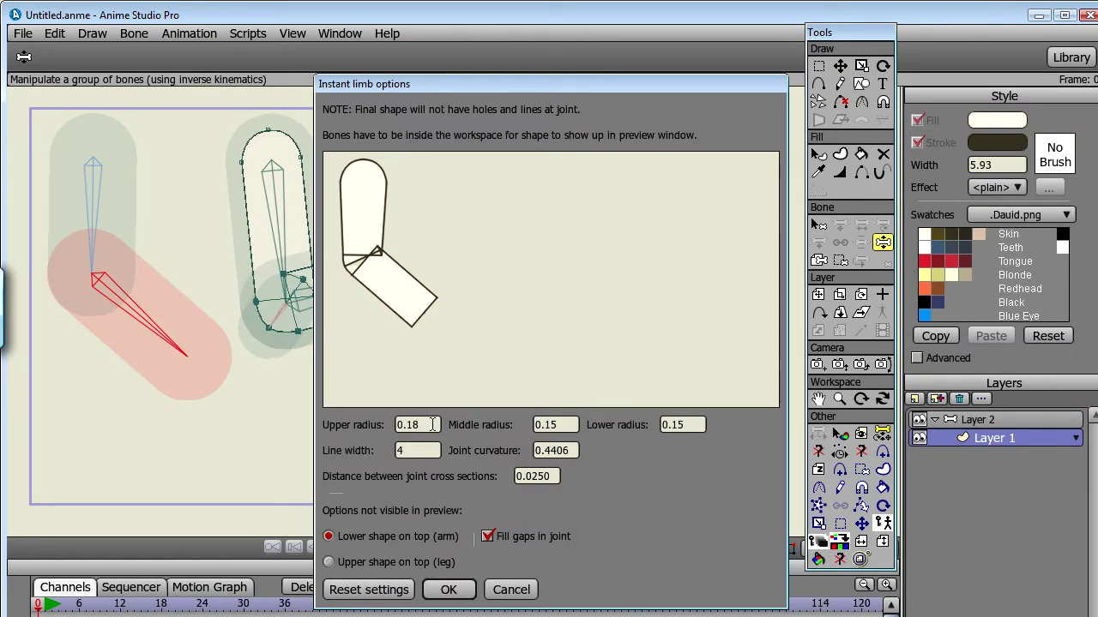
{"action": "scroll", "coordinate": [432, 425], "scroll_direction": "down", "scroll_amount": 7}
{"action": "scroll", "coordinate": [432, 426], "scroll_direction": "up", "scroll_amount": 1}
Step: Set the leftmost limb's middle radius to 0.13 and its lower radius to 0.12
{"action": "key", "text": "BackSpace"}
{"action": "type", "text": "8"}
{"action": "key", "text": "BackSpace"}
{"action": "type", "text": "3"}
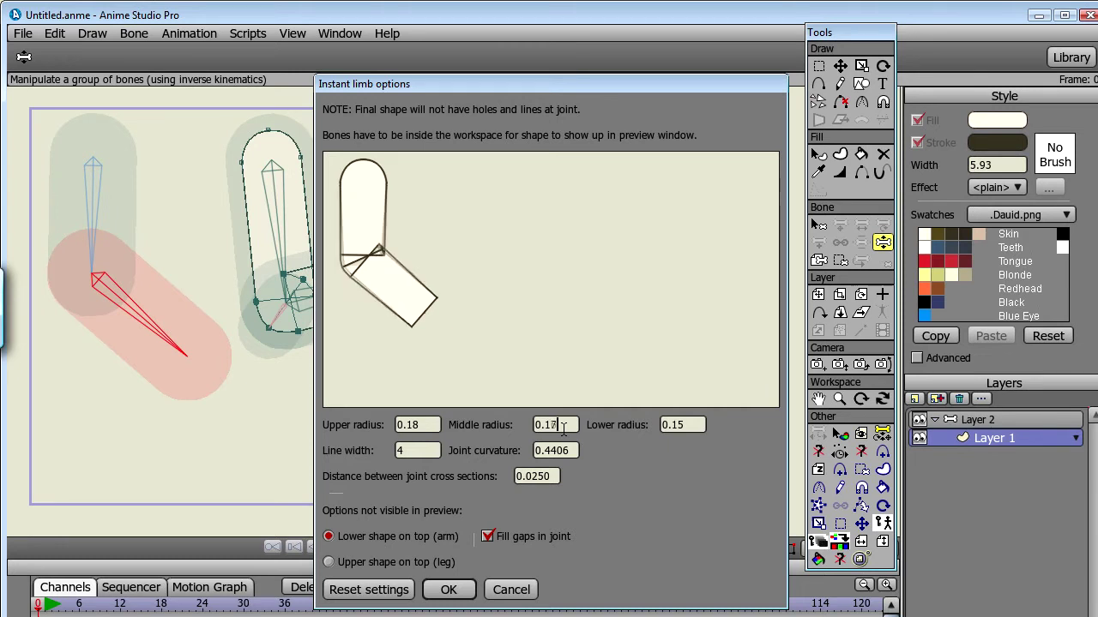
{"action": "left_click", "coordinate": [689, 426]}
{"action": "key", "text": "BackSpace"}
{"action": "key", "text": "BackSpace"}
{"action": "type", "text": "09"}
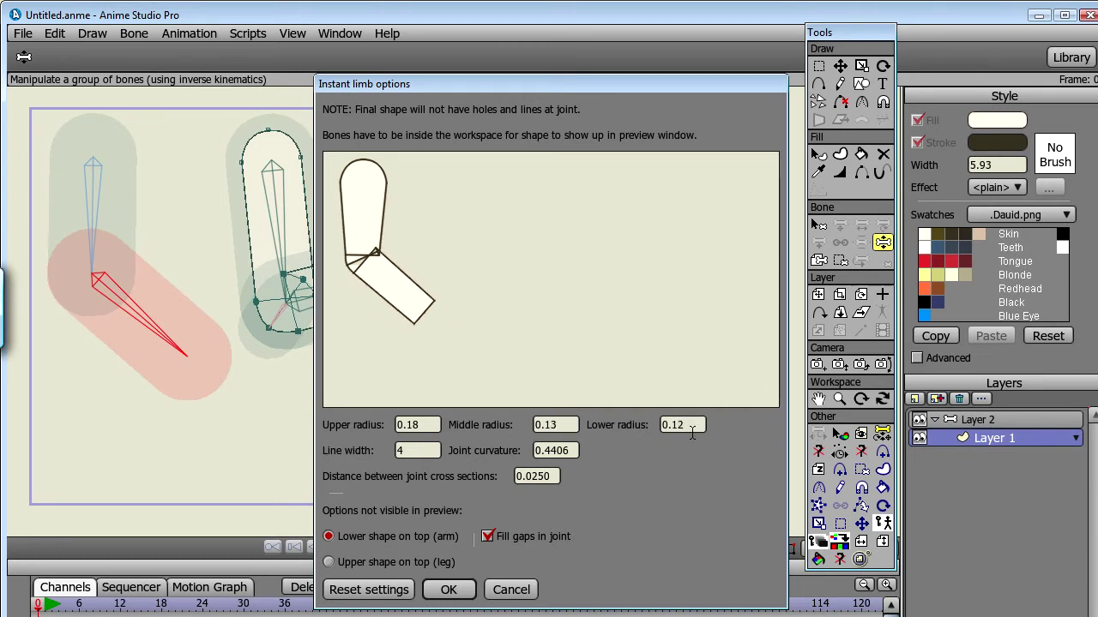
Step: Set the leftmost limb's lower radius to 0.11 in the Instant Limb options
{"action": "key", "text": "BackSpace"}
{"action": "key", "text": "BackSpace"}
{"action": "type", "text": "11"}
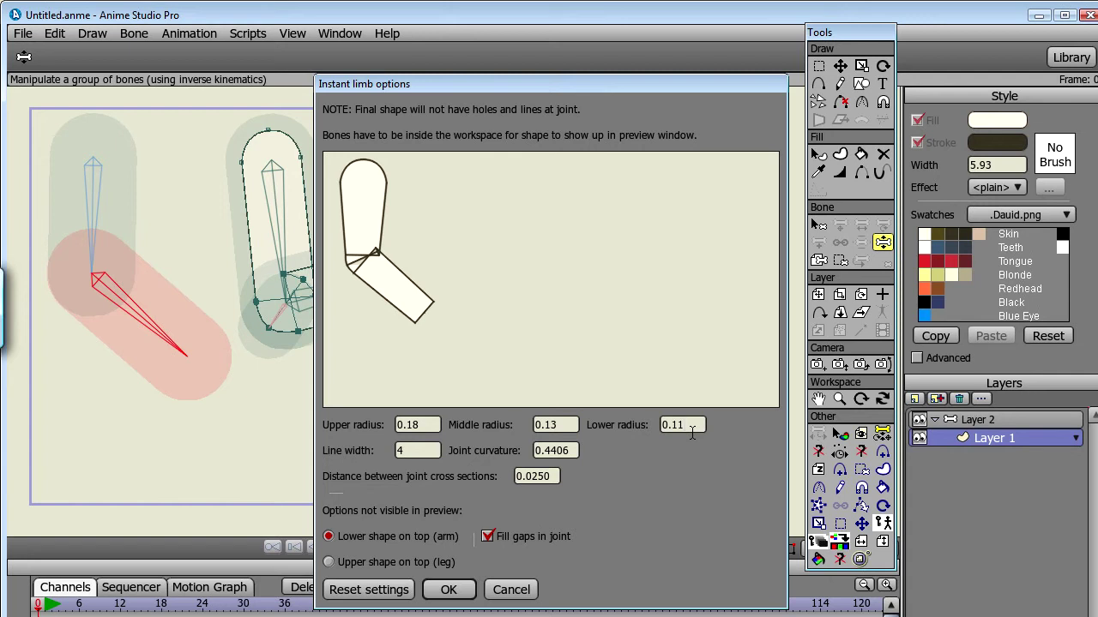
{"action": "scroll", "coordinate": [422, 449], "scroll_direction": "up", "scroll_amount": 9}
{"action": "scroll", "coordinate": [422, 449], "scroll_direction": "down", "scroll_amount": 8}
{"action": "scroll", "coordinate": [422, 449], "scroll_direction": "up", "scroll_amount": 8}
{"action": "scroll", "coordinate": [423, 451], "scroll_direction": "down", "scroll_amount": 6}
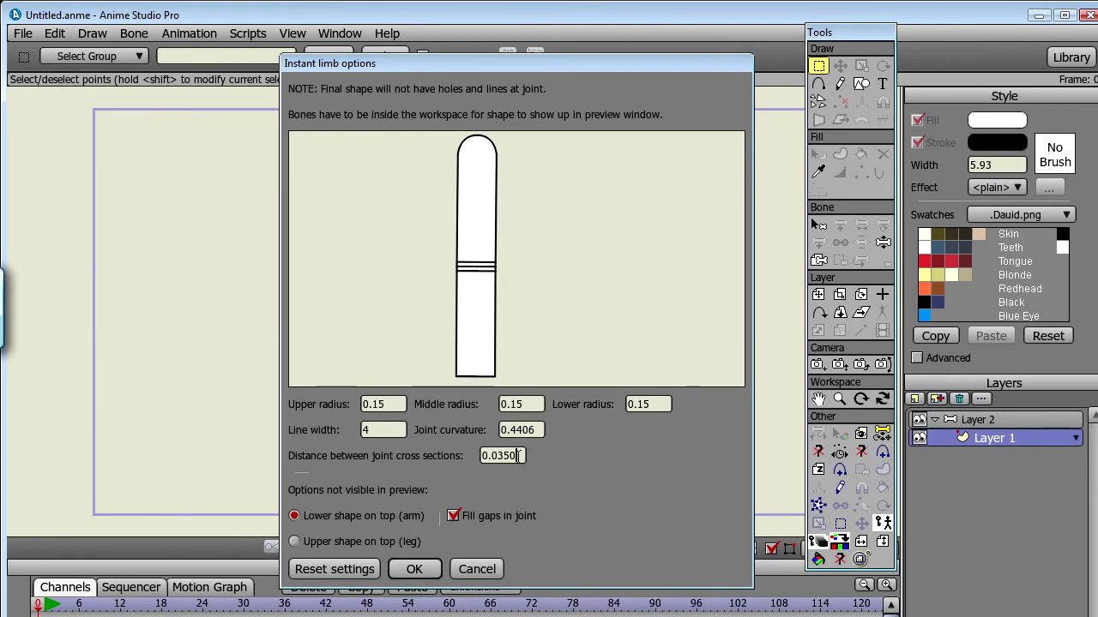
Step: Try wider and narrower distances between the joint cross sections on the straight example limb, including 0.0850 and 0.21
{"action": "type", "text": "0.0850"}
{"action": "scroll", "coordinate": [519, 457], "scroll_direction": "up", "scroll_amount": 5}
{"action": "scroll", "coordinate": [519, 456], "scroll_direction": "down", "scroll_amount": 14}
{"action": "scroll", "coordinate": [518, 455], "scroll_direction": "up", "scroll_amount": 5}
{"action": "key", "text": "Up"}
{"action": "key", "text": "Up"}
{"action": "key", "text": "Up"}
{"action": "key", "text": "Up"}
{"action": "key", "text": "Up"}
{"action": "key", "text": "Up"}
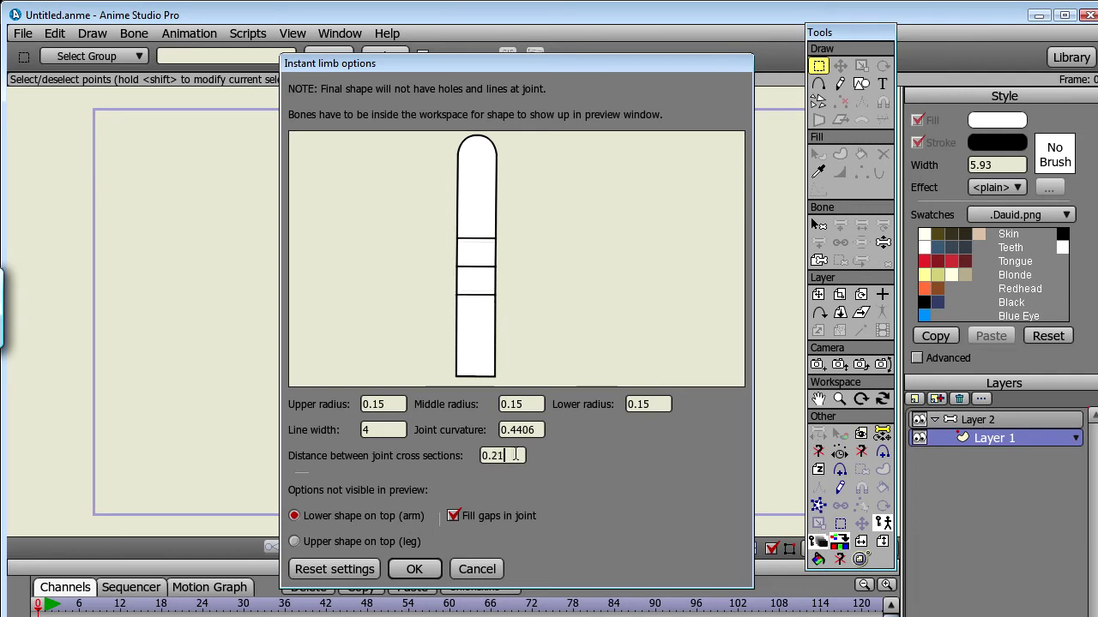
{"action": "scroll", "coordinate": [512, 454], "scroll_direction": "down", "scroll_amount": 11}
{"action": "scroll", "coordinate": [512, 454], "scroll_direction": "up", "scroll_amount": 5}
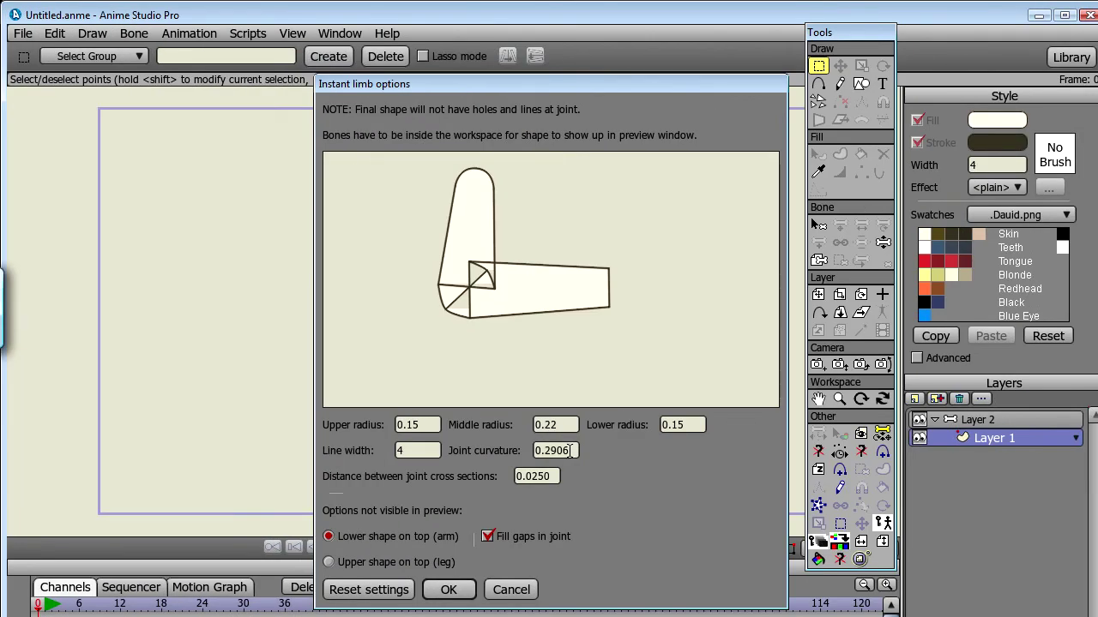
Step: Try different joint curvatures in the preview, and set the leftmost limb's joint curvature to 0.90
{"action": "scroll", "coordinate": [569, 451], "scroll_direction": "down", "scroll_amount": 6}
{"action": "scroll", "coordinate": [571, 449], "scroll_direction": "up", "scroll_amount": 12}
{"action": "scroll", "coordinate": [574, 447], "scroll_direction": "down", "scroll_amount": 1}
{"action": "triple_click", "coordinate": [573, 450]}
{"action": "type", "text": "0.30"}
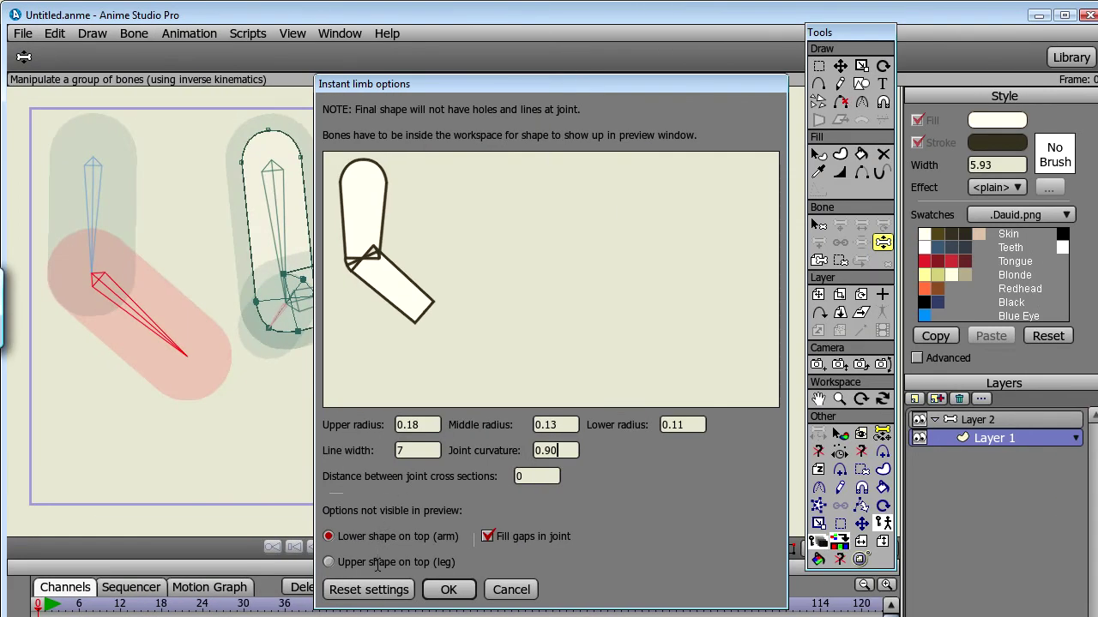
Step: Choose the lower shape on top (arm) option and generate the leftmost limb
{"action": "left_click", "coordinate": [376, 564]}
{"action": "left_click", "coordinate": [383, 537]}
{"action": "left_click", "coordinate": [450, 589]}
Step: Examine the inner and outer edges of the leftmost limb's joint up close and preview it in a render
{"action": "left_click_drag", "start_coordinate": [140, 271], "coordinate": [396, 290]}
{"action": "scroll", "coordinate": [313, 305], "scroll_direction": "up", "scroll_amount": 6}
{"action": "left_click_drag", "start_coordinate": [267, 276], "coordinate": [449, 351]}
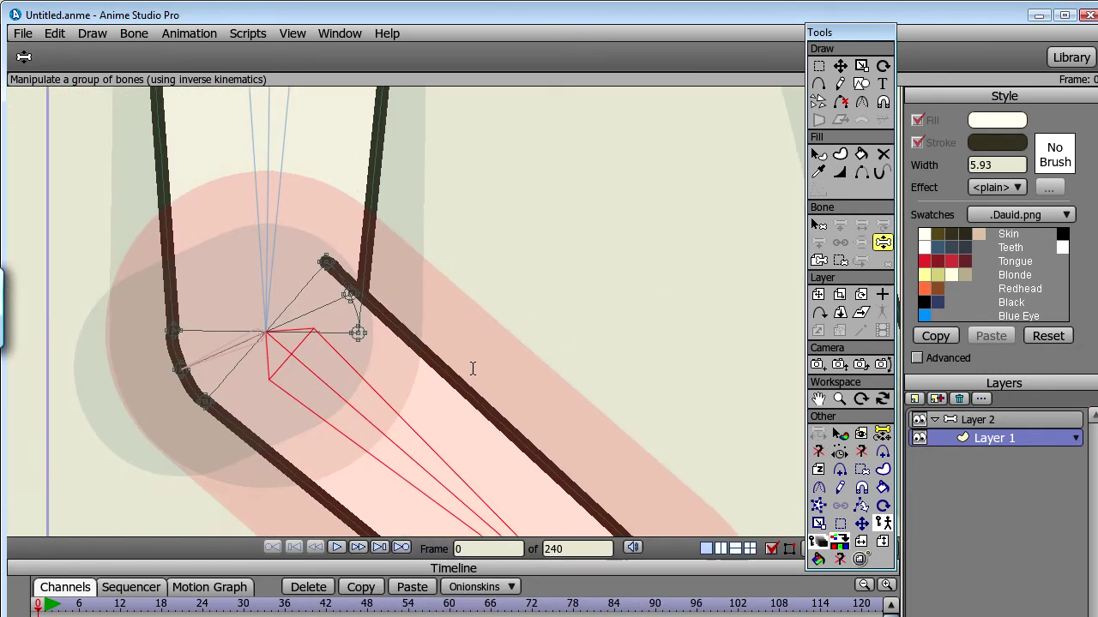
{"action": "scroll", "coordinate": [449, 351], "scroll_direction": "up", "scroll_amount": 6}
{"action": "left_click_drag", "start_coordinate": [257, 284], "coordinate": [671, 363]}
{"action": "scroll", "coordinate": [582, 334], "scroll_direction": "up", "scroll_amount": 1}
{"action": "scroll", "coordinate": [581, 334], "scroll_direction": "up", "scroll_amount": 2}
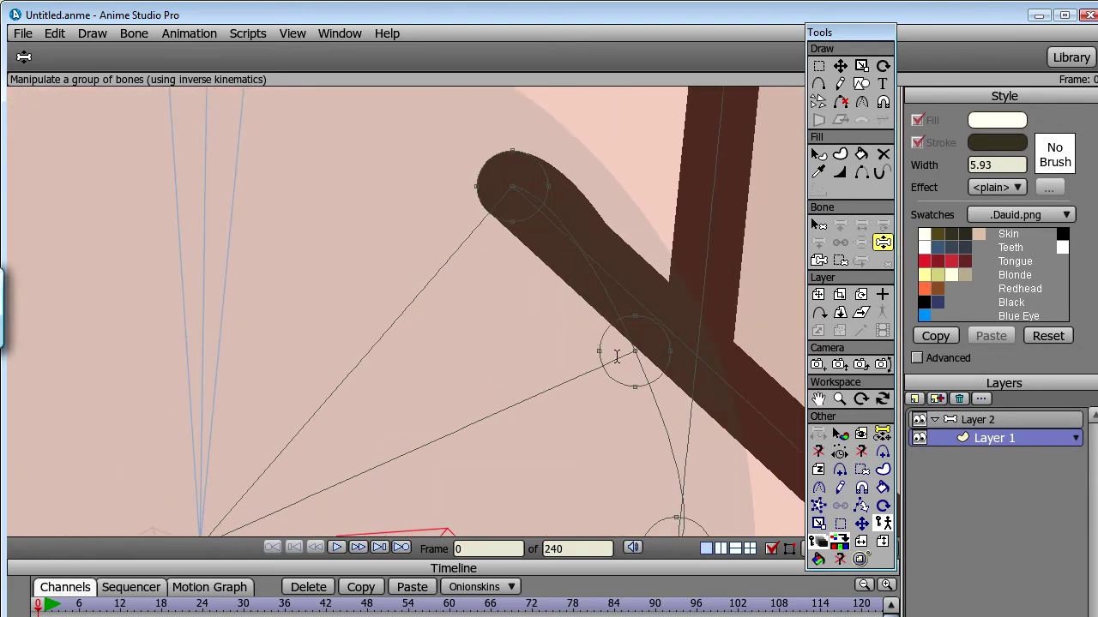
{"action": "left_click_drag", "start_coordinate": [453, 385], "coordinate": [733, 204]}
{"action": "left_click_drag", "start_coordinate": [321, 394], "coordinate": [554, 256]}
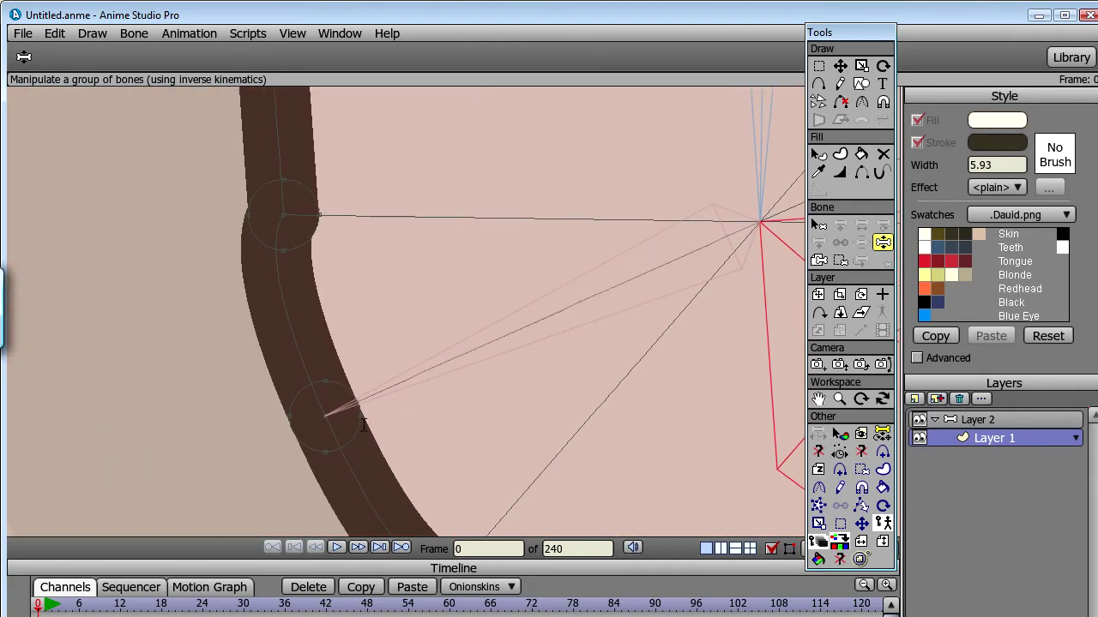
{"action": "key", "text": "ctrl+r"}
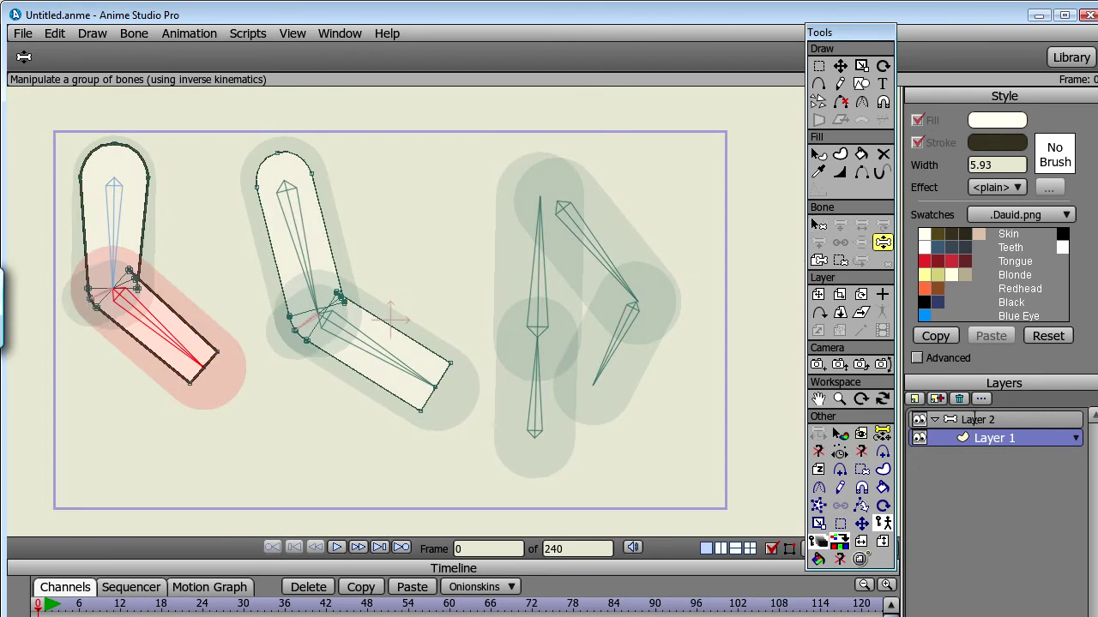
Step: Detach the upper bone of the rightmost bent pair from its parent on bone layer Layer 2
{"action": "left_click", "coordinate": [973, 419]}
{"action": "left_click", "coordinate": [818, 224]}
{"action": "left_click", "coordinate": [601, 253]}
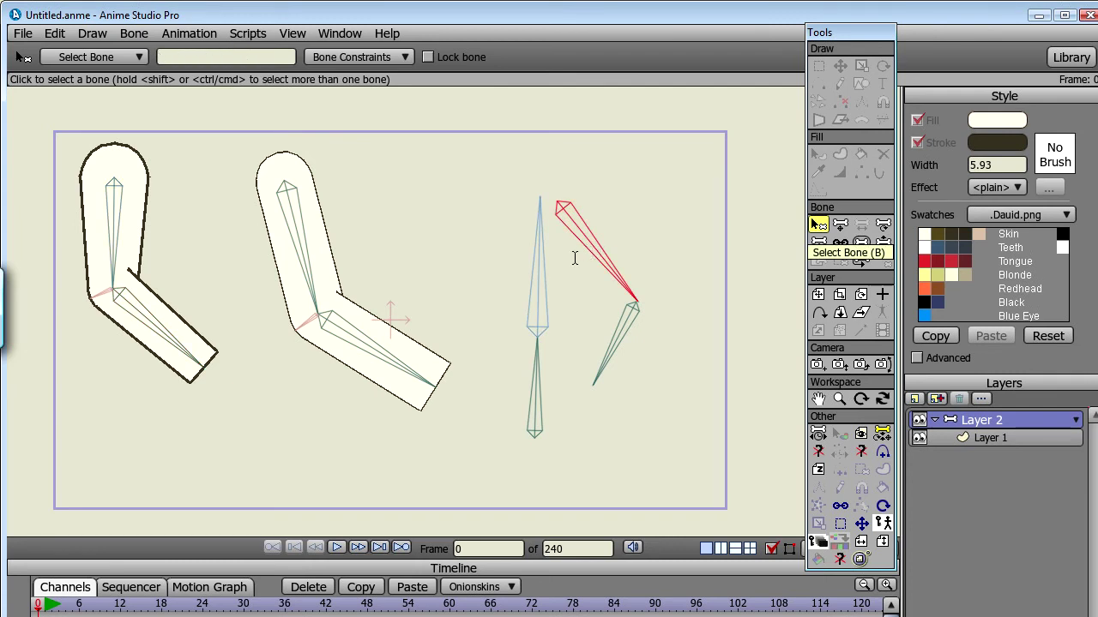
{"action": "left_click", "coordinate": [838, 242]}
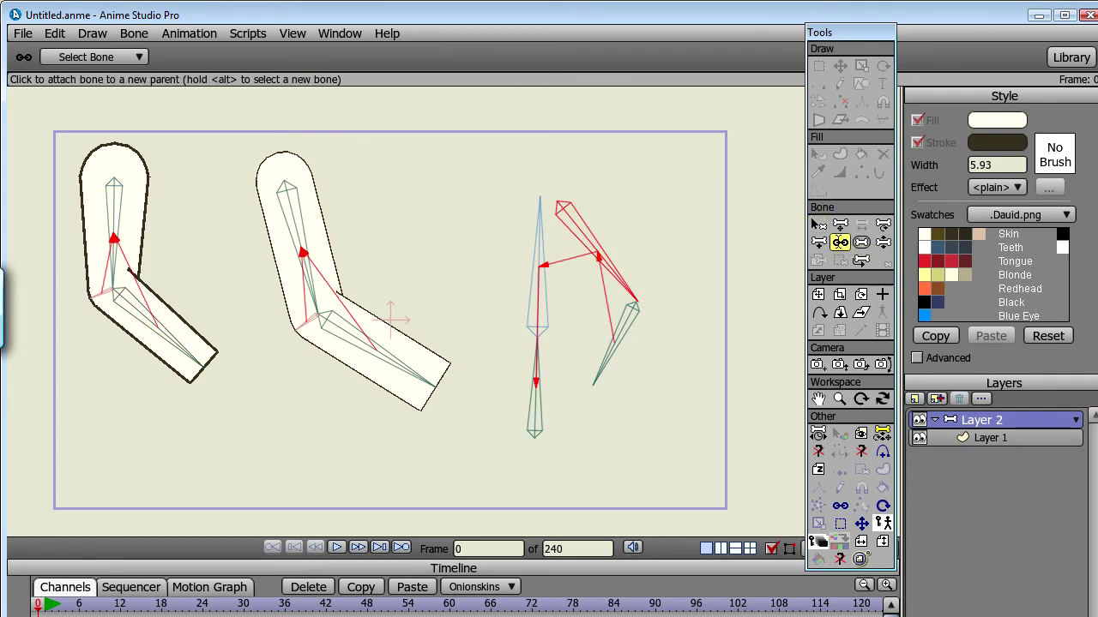
{"action": "left_click", "coordinate": [604, 188]}
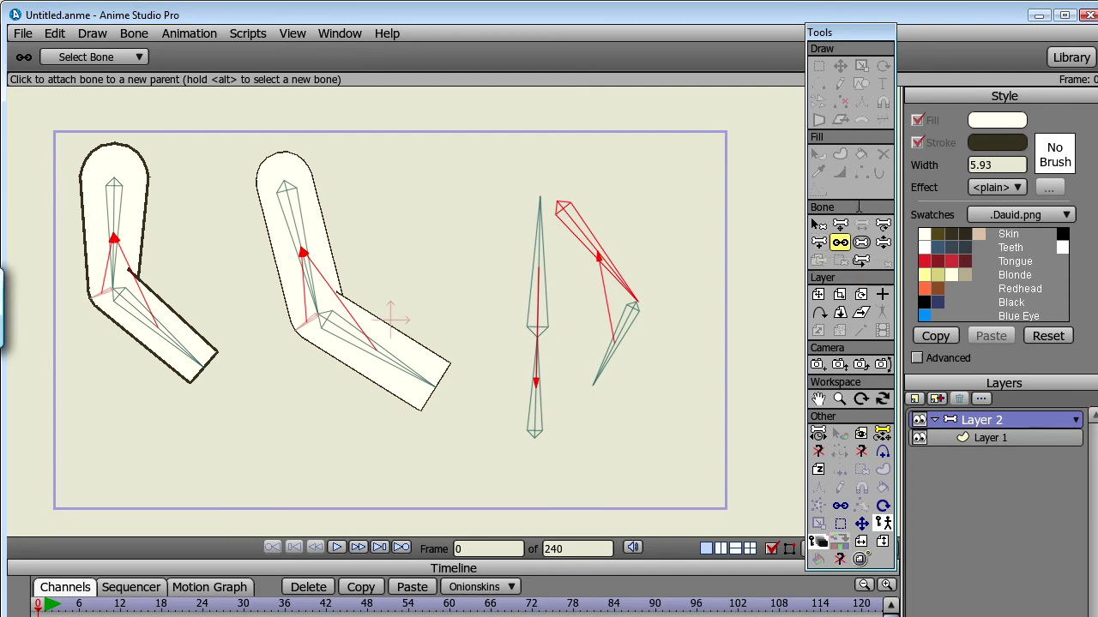
Step: Reparent the rightmost limb's upper bone to the upper bone of the neighbouring upright pair
{"action": "left_click", "coordinate": [819, 224]}
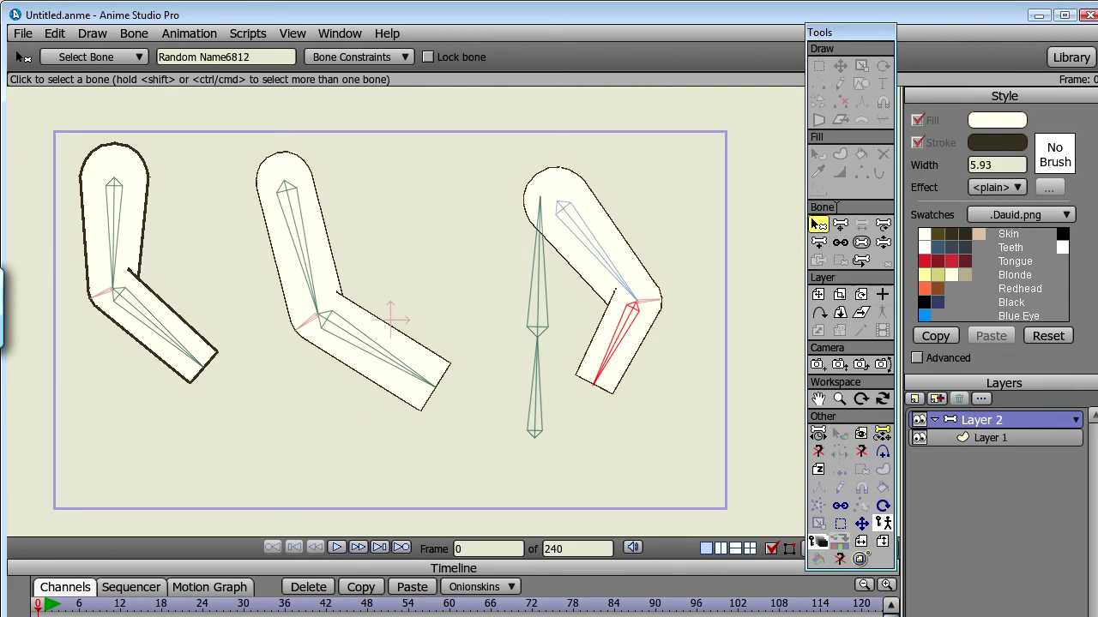
{"action": "left_click", "coordinate": [589, 241]}
{"action": "left_click", "coordinate": [840, 242]}
{"action": "left_click", "coordinate": [535, 254]}
Step: Draw an upper and a lower bone on Layer 2, and move the lower bone away from the upper bone's tip
{"action": "mouse_move", "coordinate": [202, 157]}
{"action": "left_mouse_down"}
{"action": "mouse_move", "coordinate": [229, 289]}
{"action": "mouse_move", "coordinate": [390, 321]}
{"action": "left_mouse_up"}
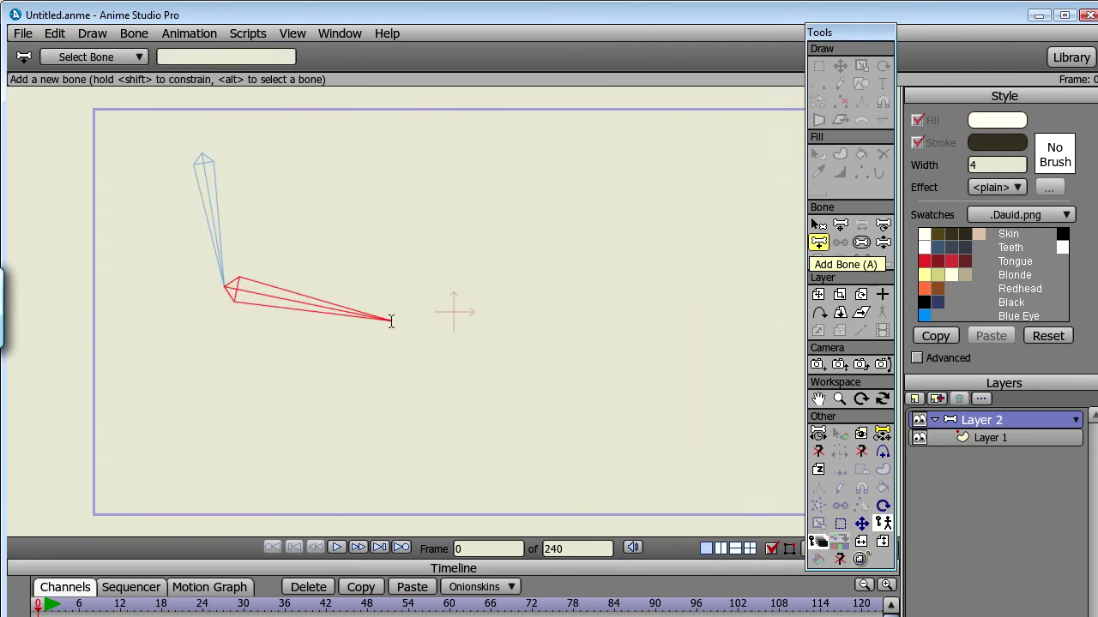
{"action": "left_click", "coordinate": [840, 224]}
{"action": "left_click_drag", "start_coordinate": [232, 289], "coordinate": [475, 376]}
Step: Generate an Instant Limb on Layer 1 for the separated bones, and swing the lower bone with Manipulate Bones
{"action": "left_click", "coordinate": [1004, 438]}
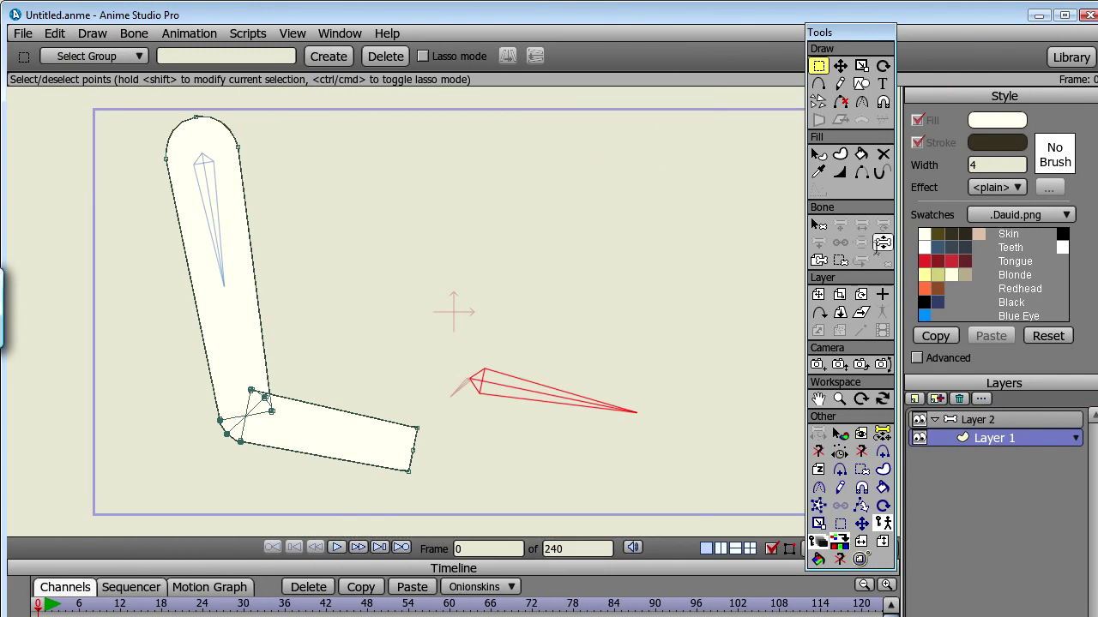
{"action": "key", "text": "z"}
{"action": "left_click_drag", "start_coordinate": [587, 419], "coordinate": [617, 410]}
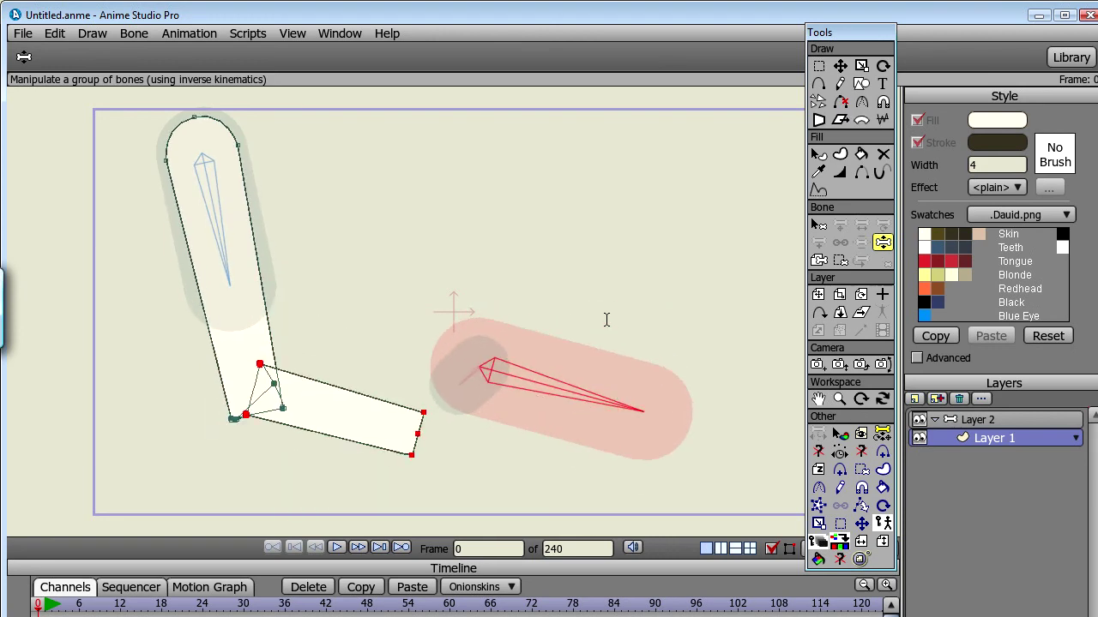